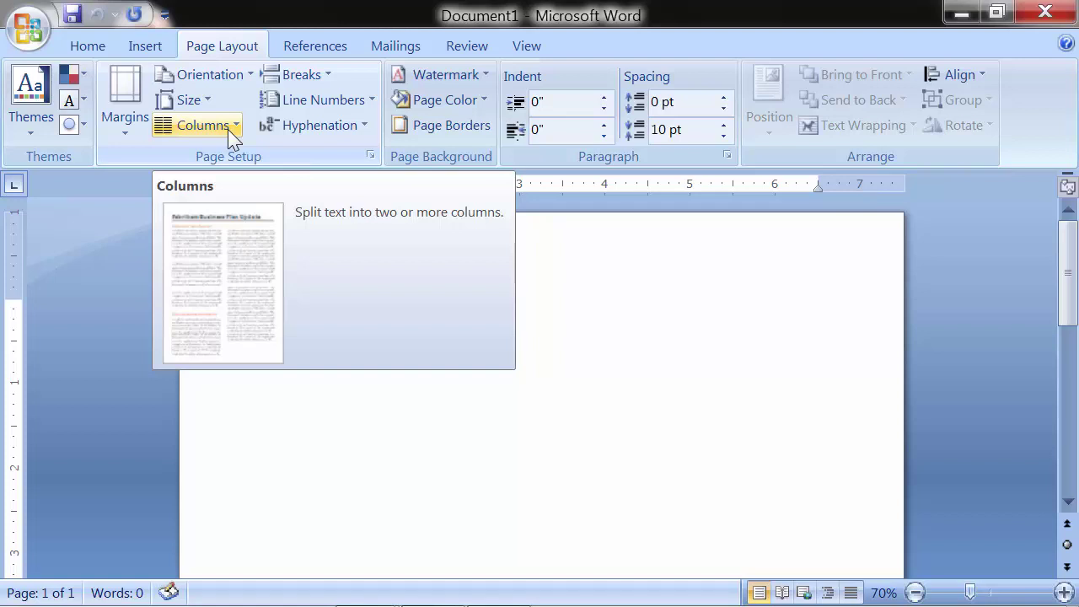
Step: Set the document to three columns and enter the sample lines "Jasj fsdf" and "Ds fklj f"
{"action": "left_click", "coordinate": [233, 128]}
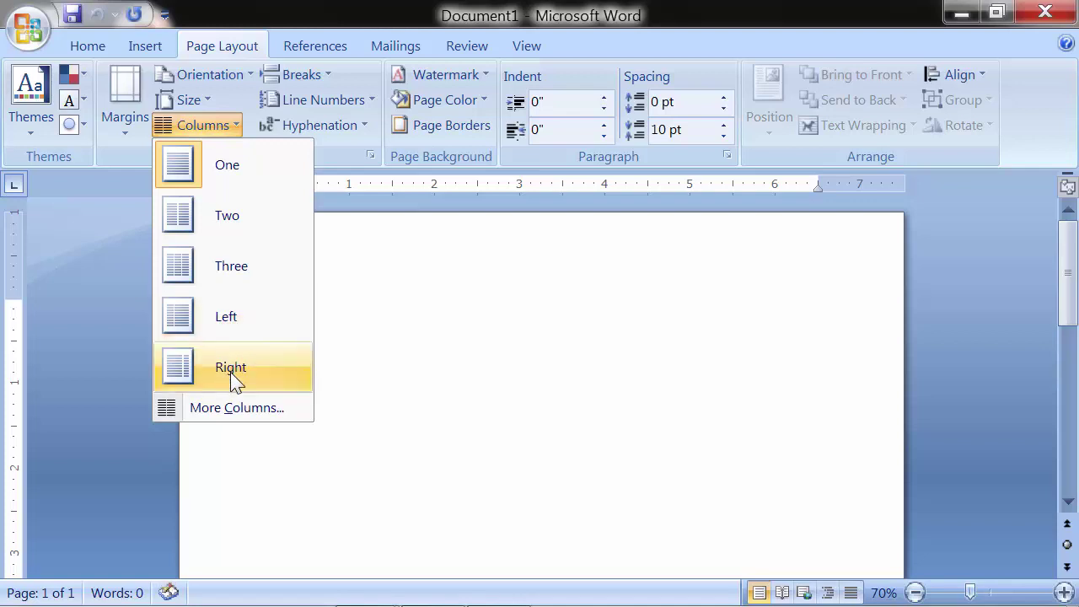
{"action": "left_click", "coordinate": [244, 268]}
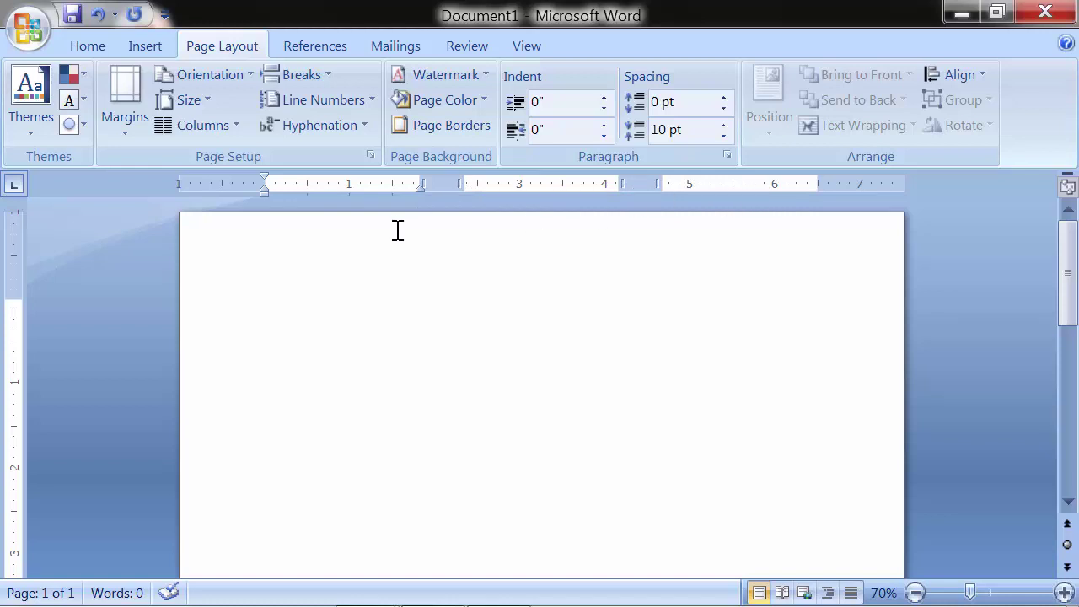
{"action": "type", "text": "Jasj fsdf"}
{"action": "key", "text": "Return"}
{"action": "type", "text": "Ds fklj f"}
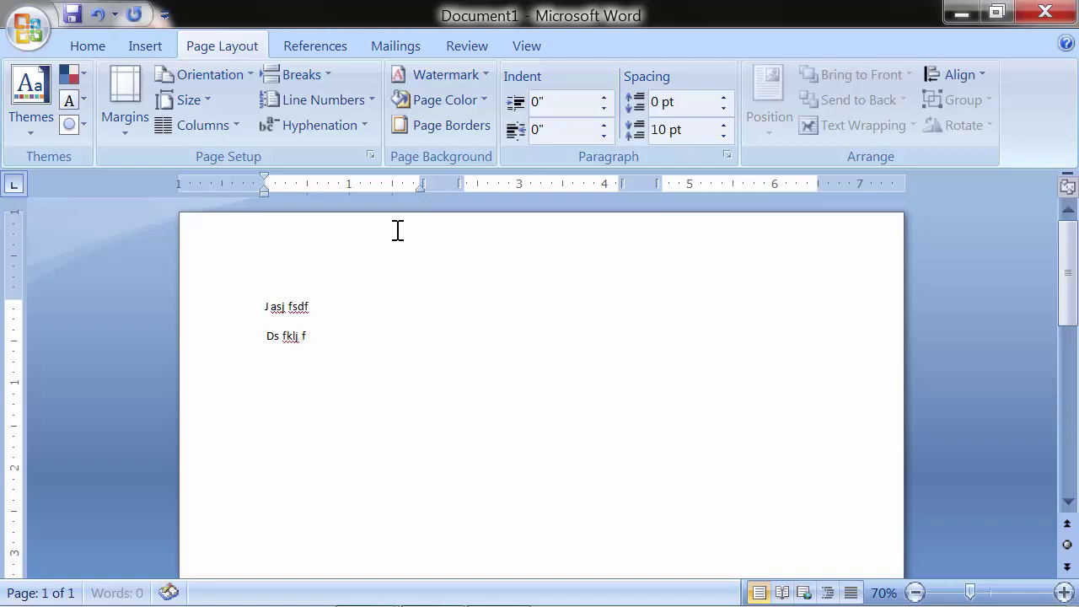
Step: Add sample lines below: "Df jsdkjf sd f", "Sadf ksajd fsd f", "D fsd", "F", "D", "Saf", "Ads", "F", "Ds", "Fdsaf ll kfld lk"
{"action": "key", "text": "Return"}
{"action": "type", "text": "Df jsdkjf sd f"}
{"action": "key", "text": "Return"}
{"action": "type", "text": "Sadf ksajd fsd f"}
{"action": "key", "text": "Return"}
{"action": "type", "text": "D fsd"}
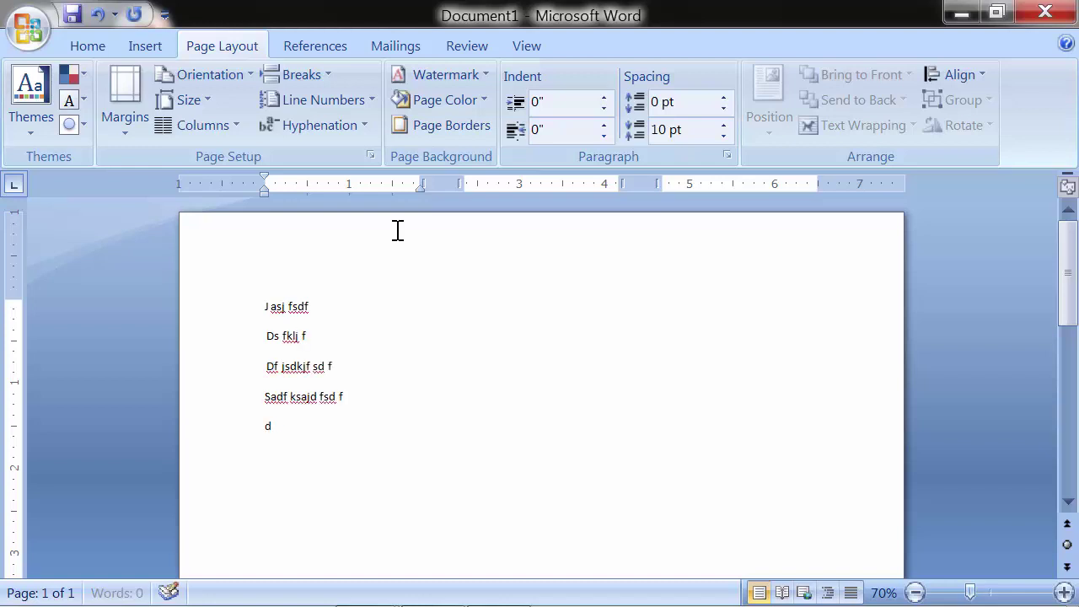
{"action": "key", "text": "Return"}
{"action": "type", "text": "F D Saf Ads F Ds Fdsaf ll kfld lk"}
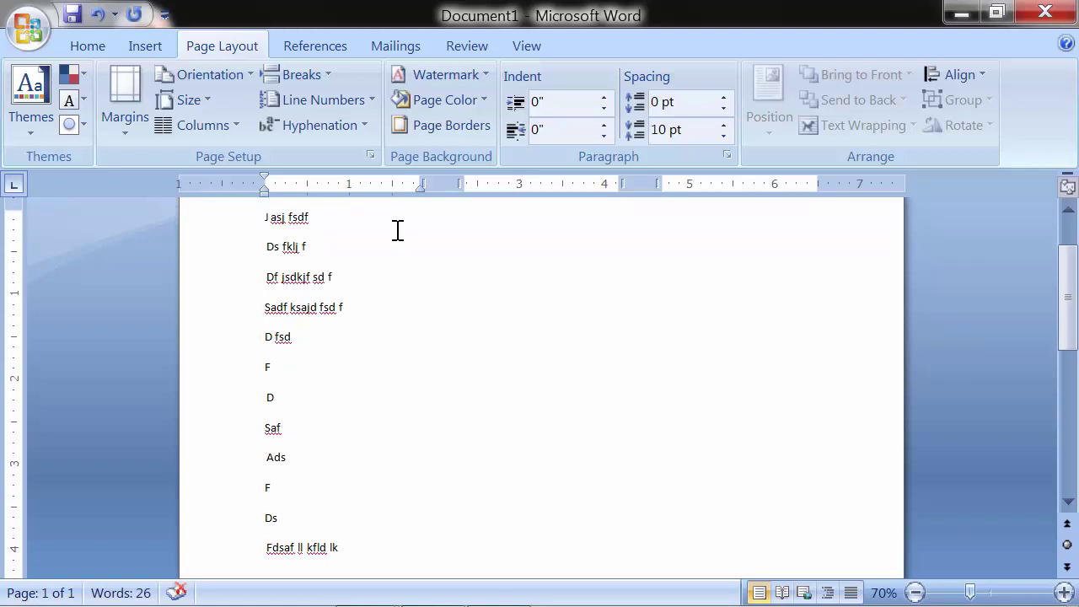
Step: Add blank lines below the first column's text until the cursor reaches the second column
{"action": "scroll", "coordinate": [398, 230], "scroll_direction": "down", "scroll_amount": 3}
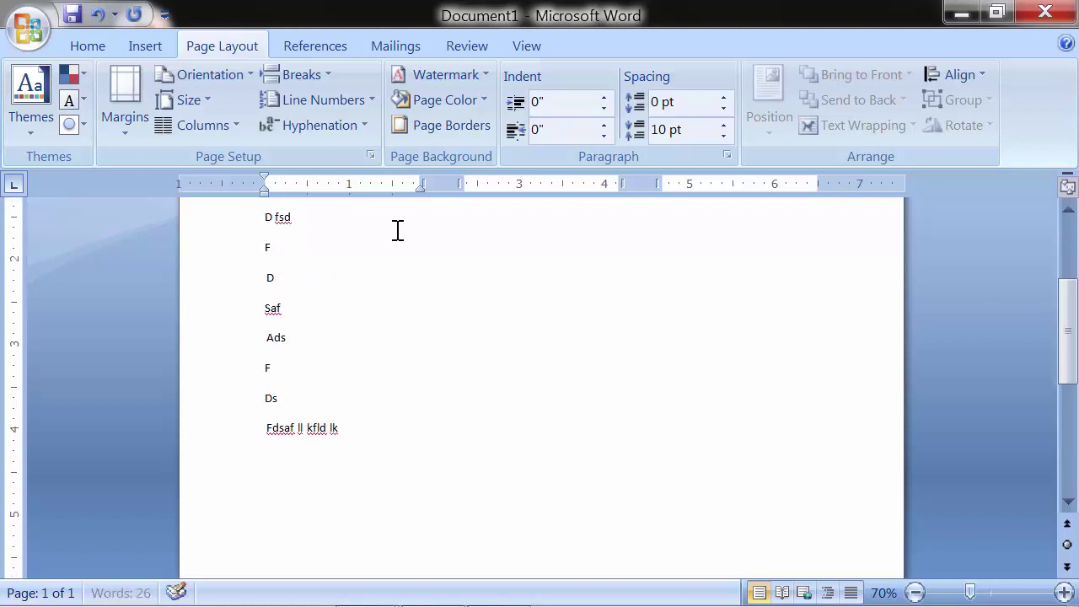
{"action": "key", "text": "Return"}
{"action": "key", "text": "Return"}
{"action": "key", "text": "Return"}
{"action": "key", "text": "Return"}
{"action": "key", "text": "Return"}
{"action": "key", "text": "Return"}
{"action": "key", "text": "Return"}
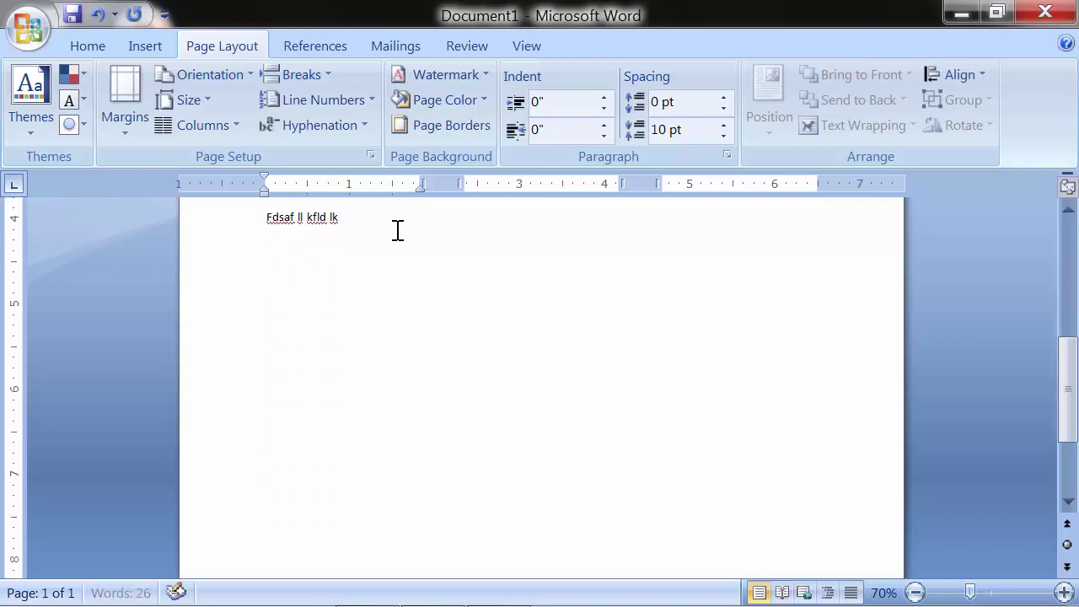
{"action": "scroll", "coordinate": [398, 230], "scroll_direction": "up", "scroll_amount": 5}
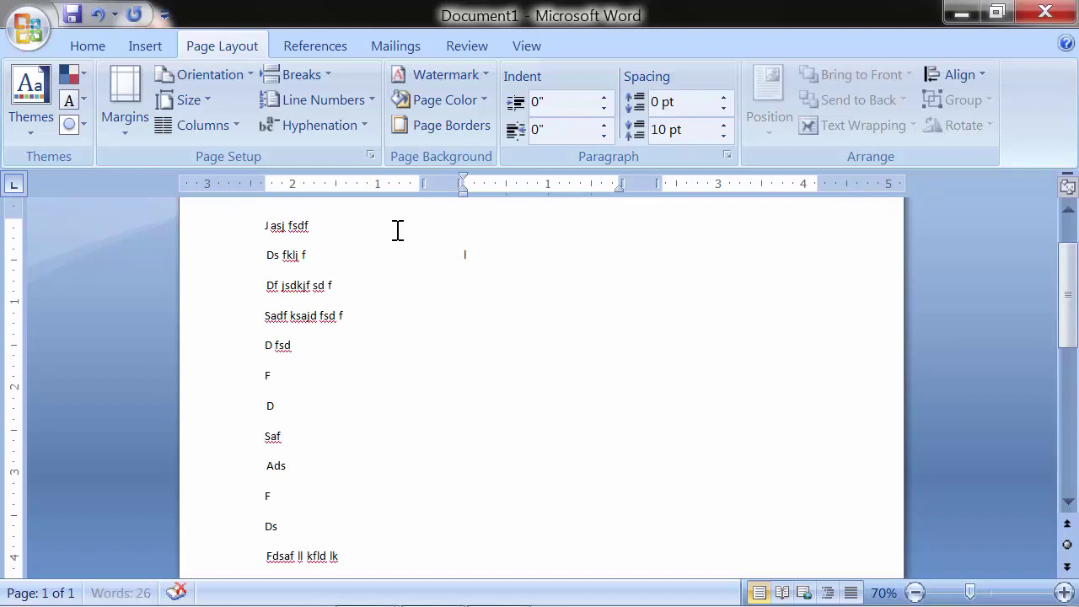
Step: Enter sample lines in the second column: "Ljsad lfdjdajf jdf jdf", "Da fkd;lsa f sdf ds fasd", "F; d'f ads", "F", "Ds a", "f"
{"action": "type", "text": "Ljsad lfdjdajf jdf jdf"}
{"action": "key", "text": "Return"}
{"action": "type", "text": "Da fkd;lsa f sdf ds fasd"}
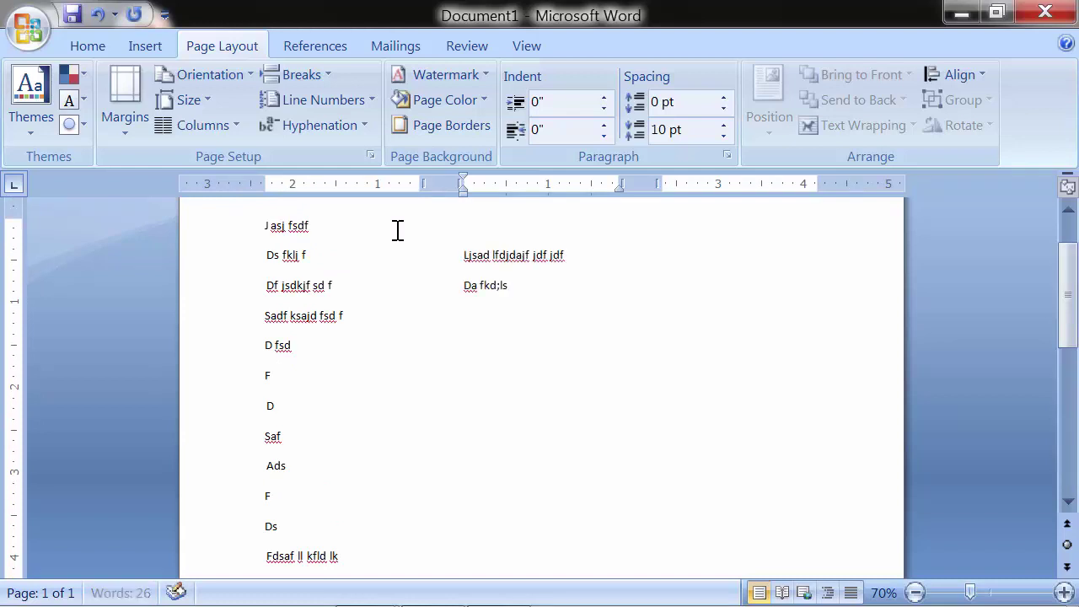
{"action": "key", "text": "Return"}
{"action": "type", "text": "F; d'f ads"}
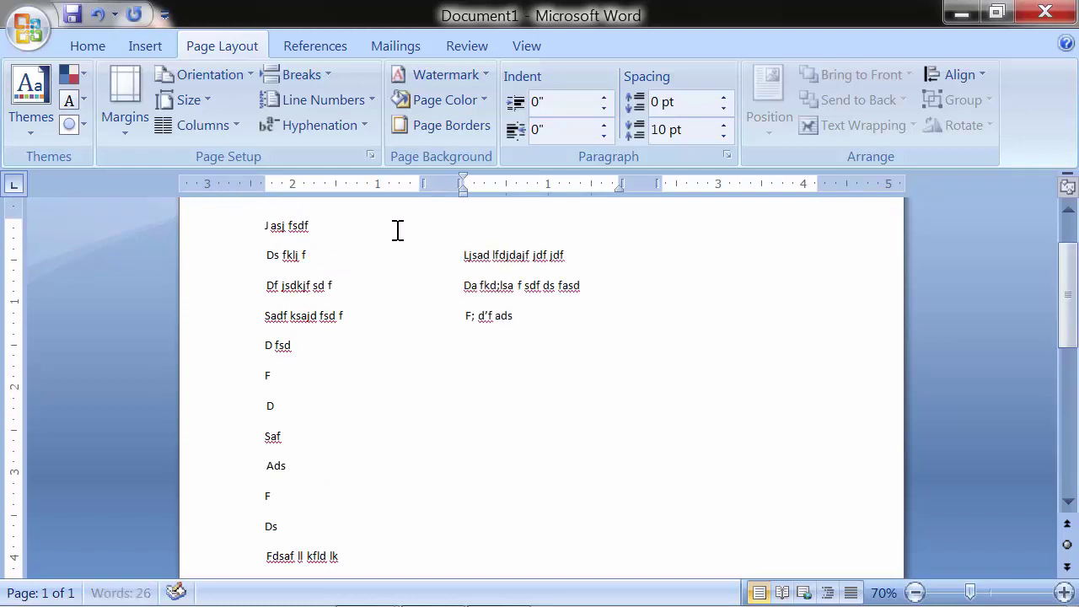
{"action": "key", "text": "Return"}
{"action": "type", "text": "F"}
{"action": "key", "text": "Return"}
{"action": "type", "text": "Ds a"}
{"action": "key", "text": "Return"}
{"action": "type", "text": "f"}
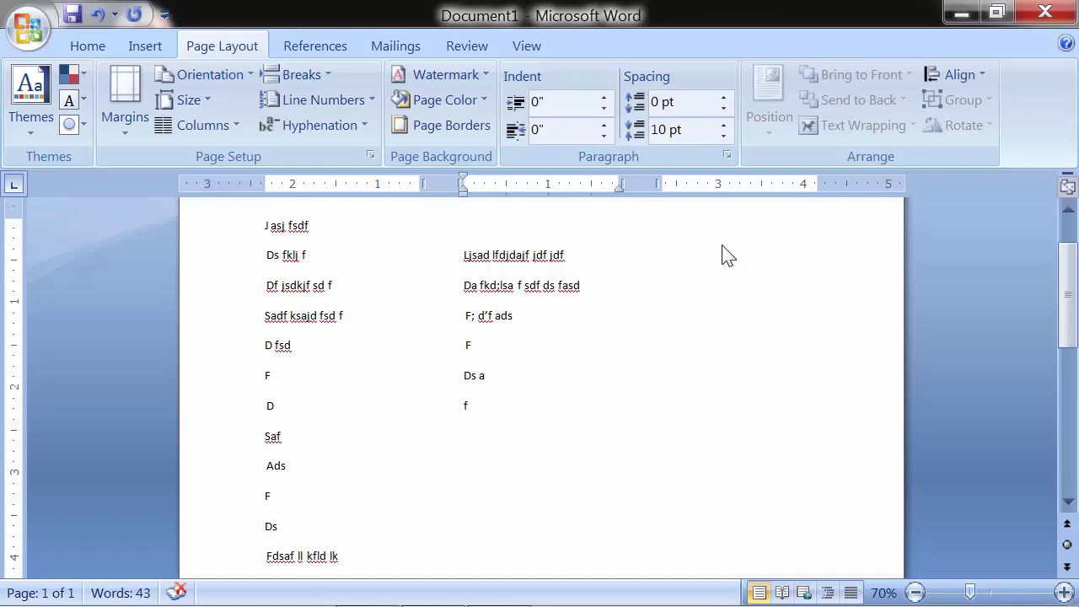
Step: Add four line breaks after the second column's text and insert a column break to start the third column
{"action": "key", "text": "Return"}
{"action": "key", "text": "Return"}
{"action": "key", "text": "Return"}
{"action": "key", "text": "Return"}
{"action": "left_click", "coordinate": [320, 74]}
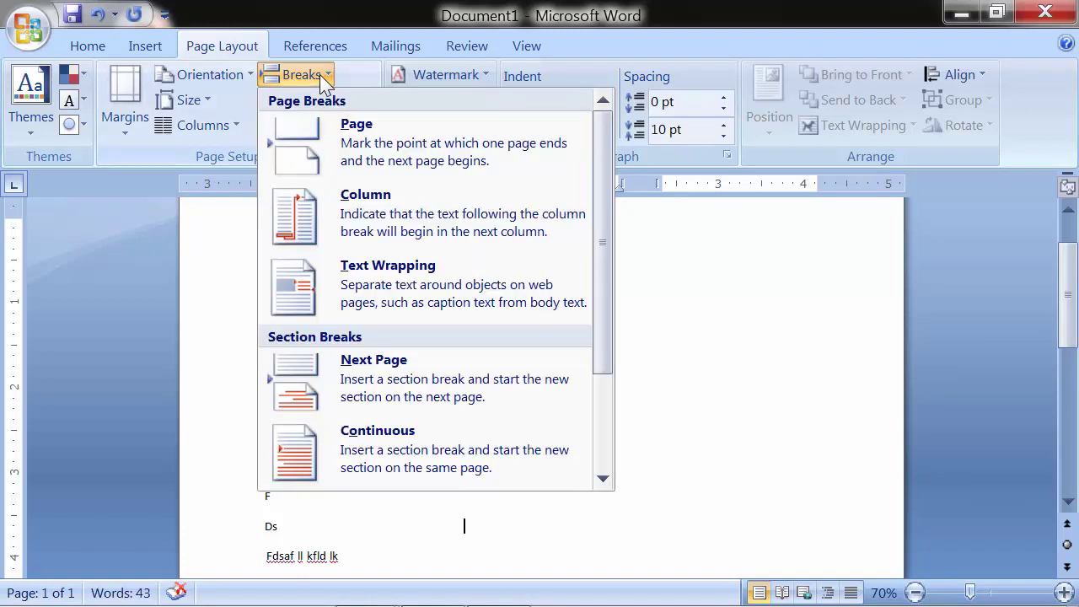
{"action": "left_click", "coordinate": [327, 223]}
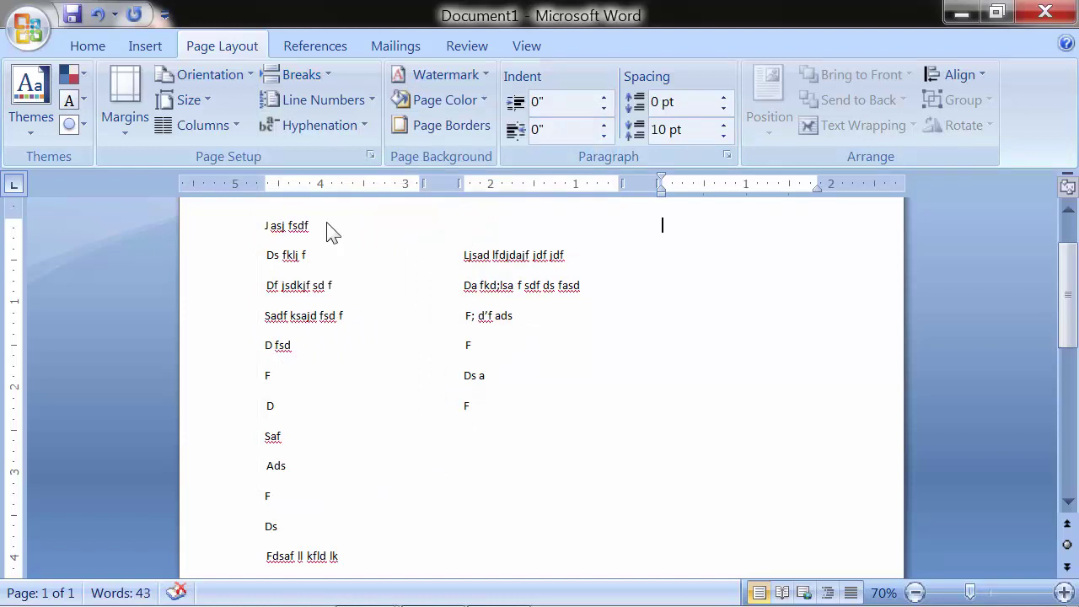
Step: Enter a three-line sample paragraph in the third column, running from "Lk sgjlsgj jg jg" to "sjag s lks gls"
{"action": "type", "text": "Lk sgjlsgj jg jg lsdj lgdasgl dal gj"}
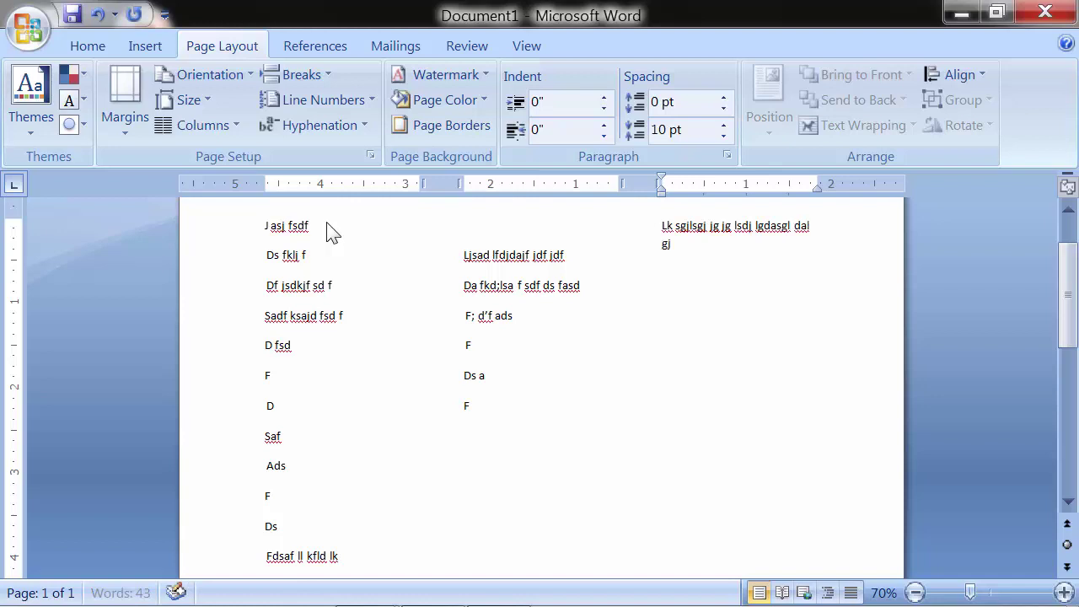
{"action": "type", "text": "ljg l lgsl gdsg lsd glsdj gl"}
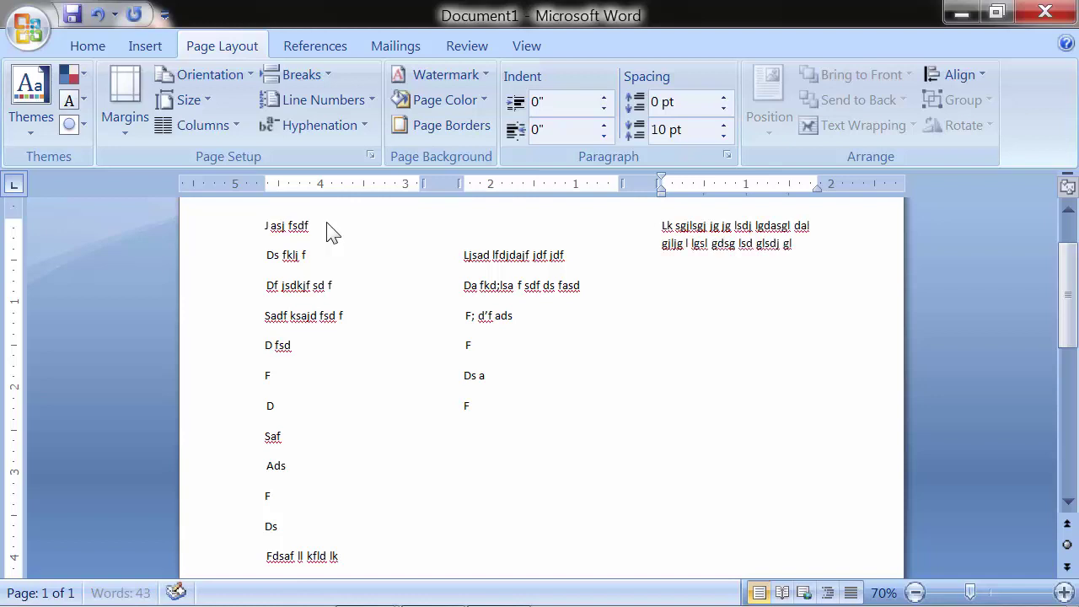
{"action": "type", "text": " ldsg lsa sg  ga gjlsj sjag"}
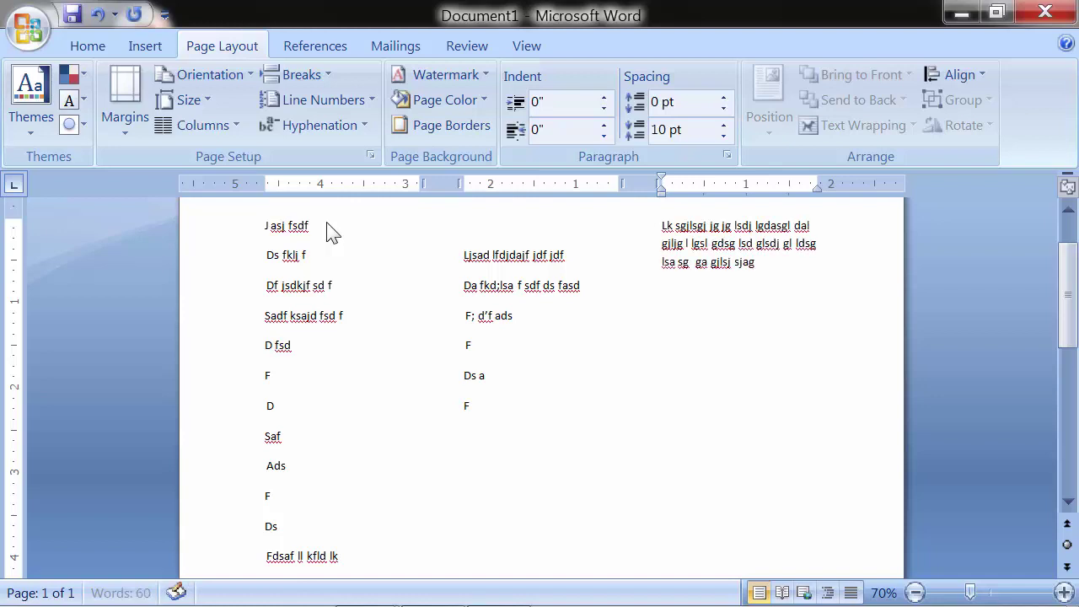
{"action": "type", "text": " s lks gls"}
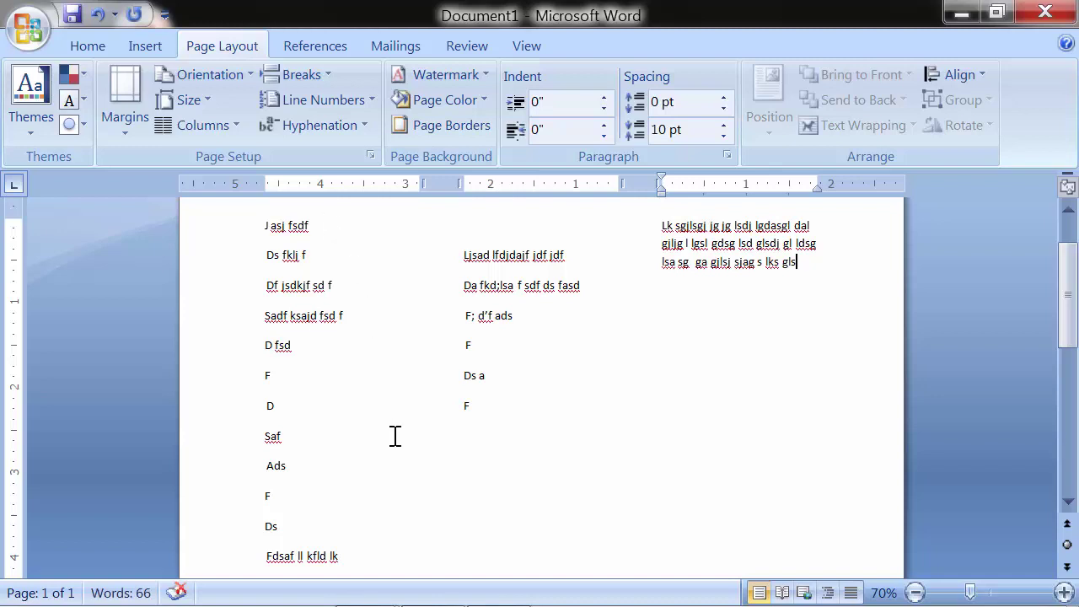
Step: Extend the last line of the second column with "j ldaj ladj ldj ld fljdaslk jaldj lkdsaj ldjsf jdfj d"
{"action": "left_click", "coordinate": [515, 409]}
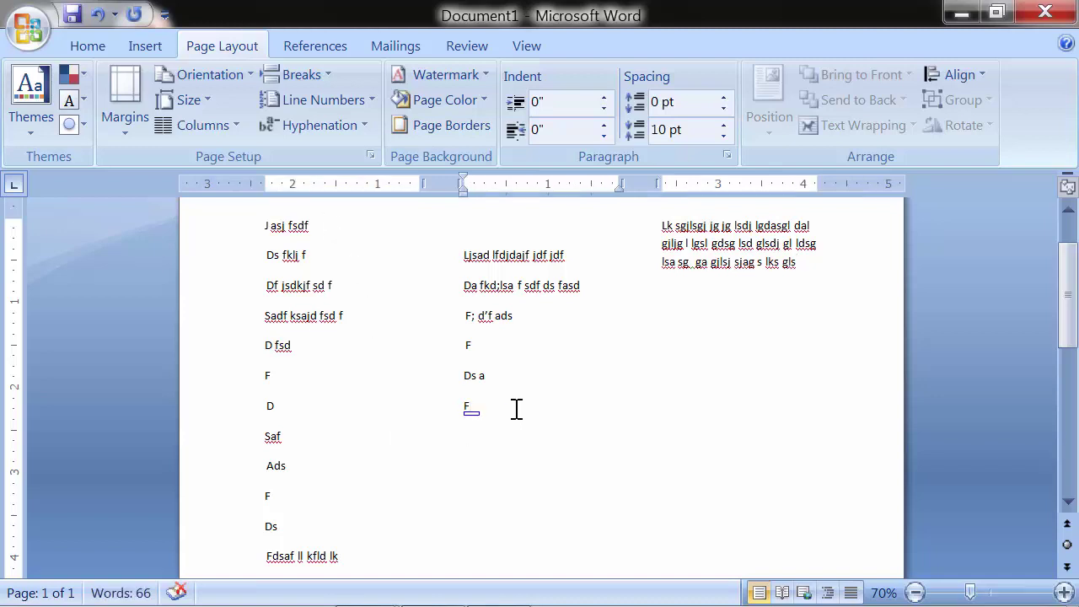
{"action": "type", "text": "j ldaj ladj ldj ld fljdaslk jaldj lkdsaj"}
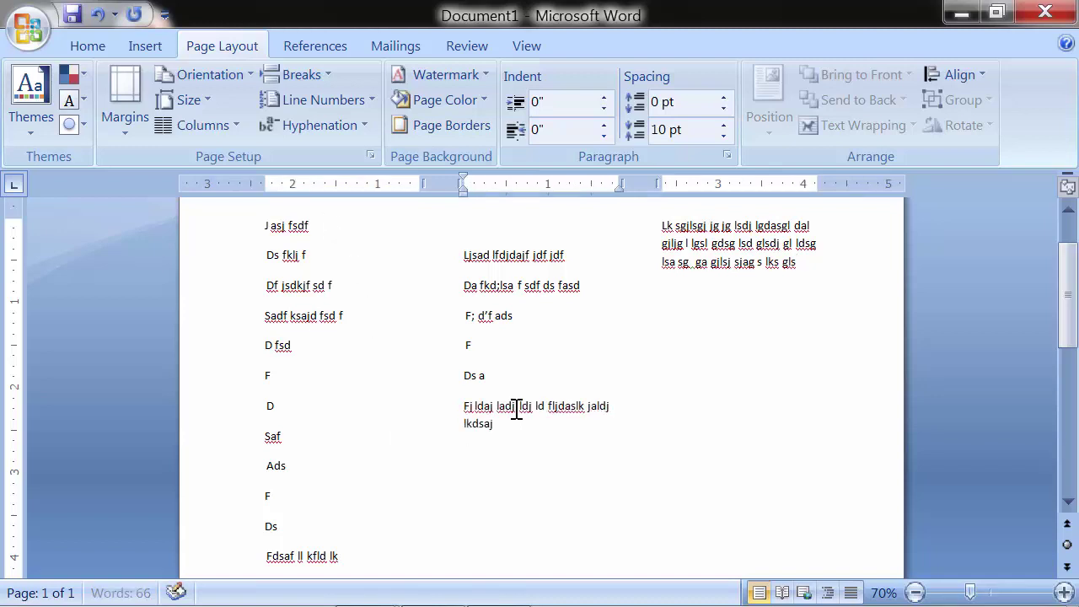
{"action": "type", "text": " ldjsf ldfj d"}
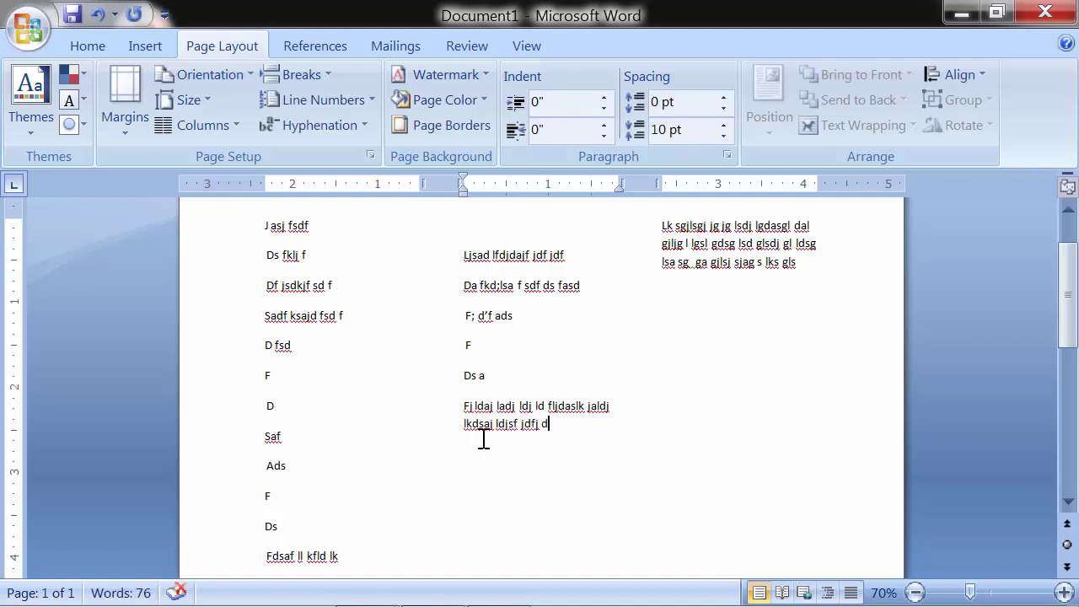
Step: Extend the last line of the first column with "asfd sdkjf hkdj hkjdh kds kfdh kjdhs khdsk dkhdak h"
{"action": "scroll", "coordinate": [483, 440], "scroll_direction": "down", "scroll_amount": 2}
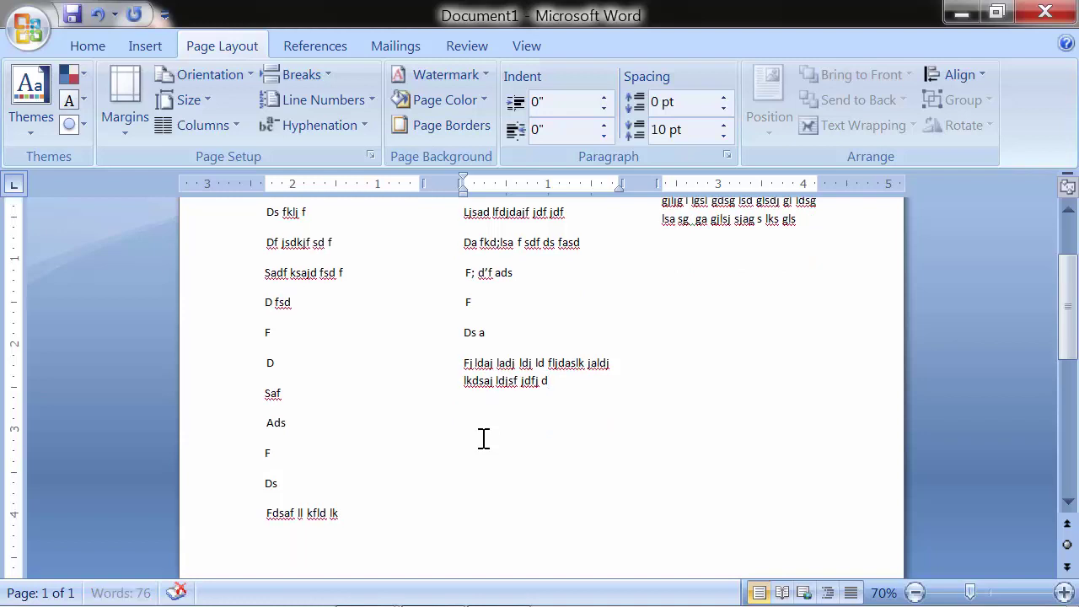
{"action": "left_click", "coordinate": [337, 470]}
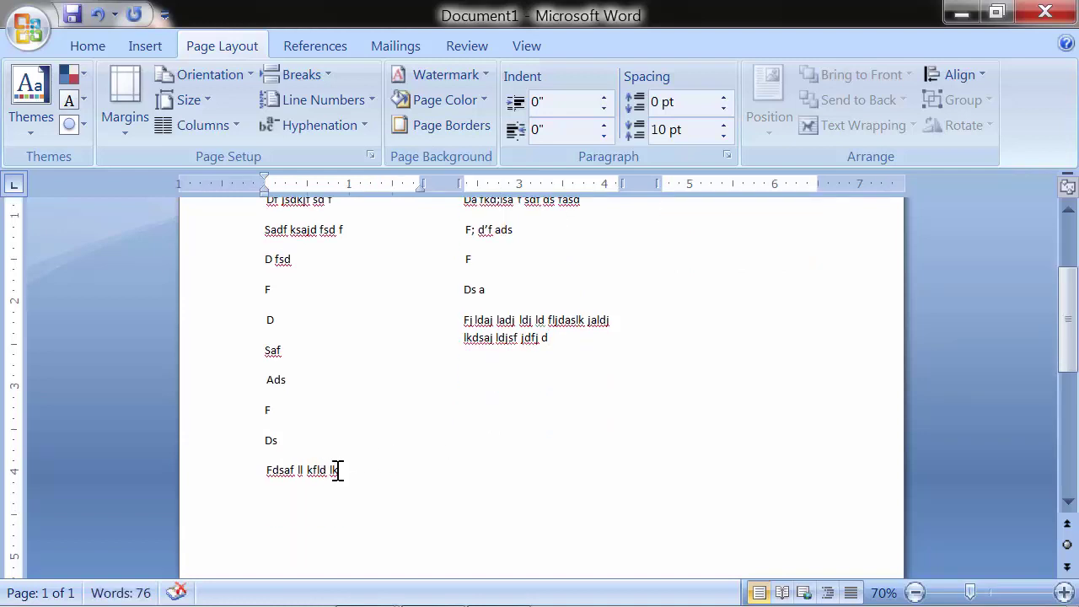
{"action": "type", "text": "asfd sdkjf hkdj hkjdh kds"}
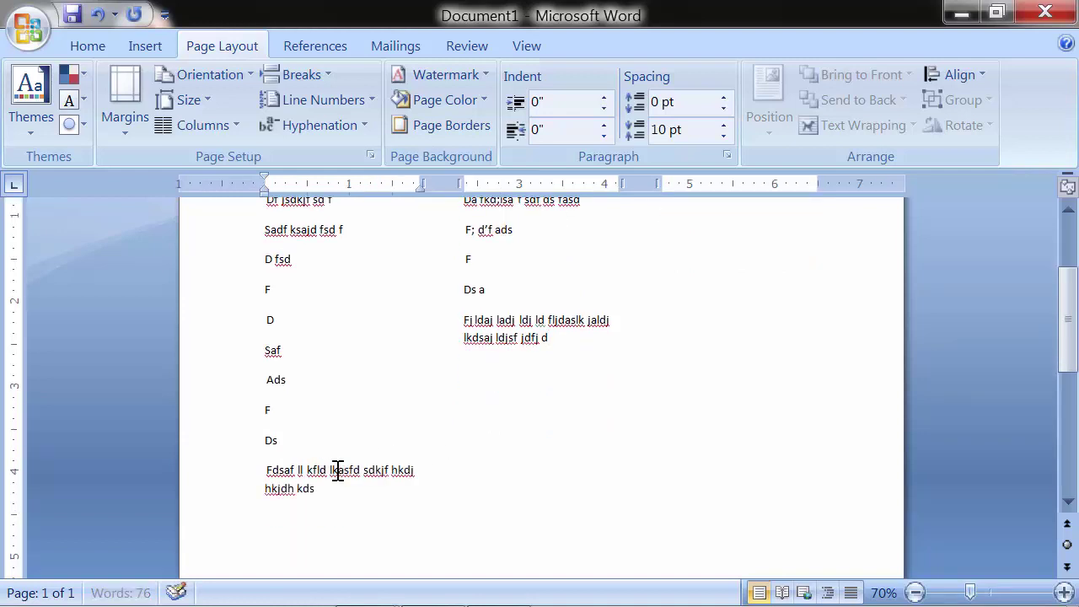
{"action": "type", "text": " kfdh kjdhs khdsk dkhdsk h"}
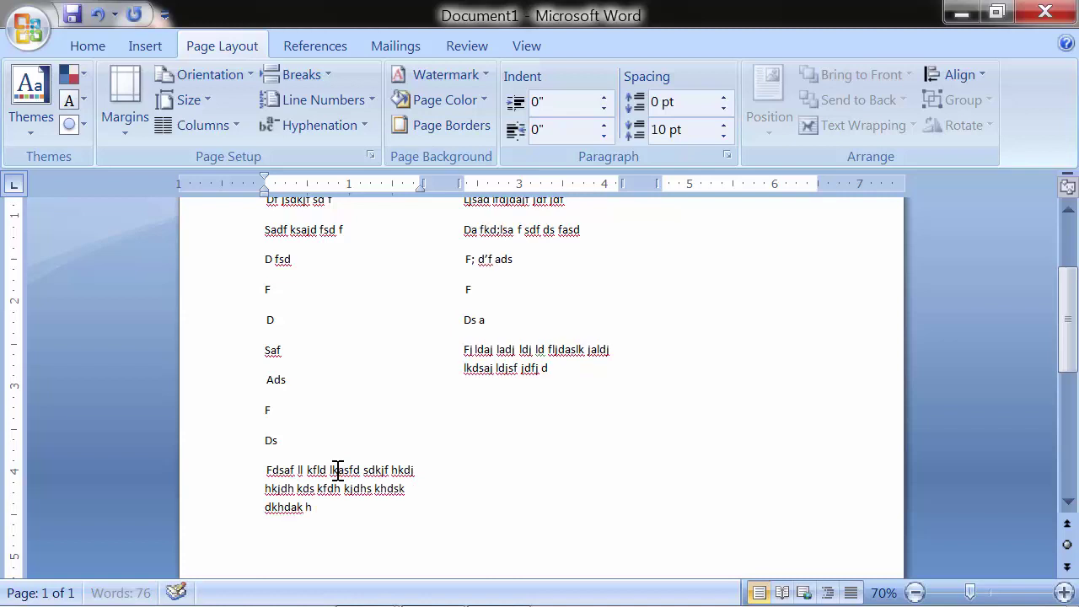
Step: Extend the third column's paragraph with the sample text "sn gdf g"
{"action": "scroll", "coordinate": [594, 481], "scroll_direction": "up", "scroll_amount": 3}
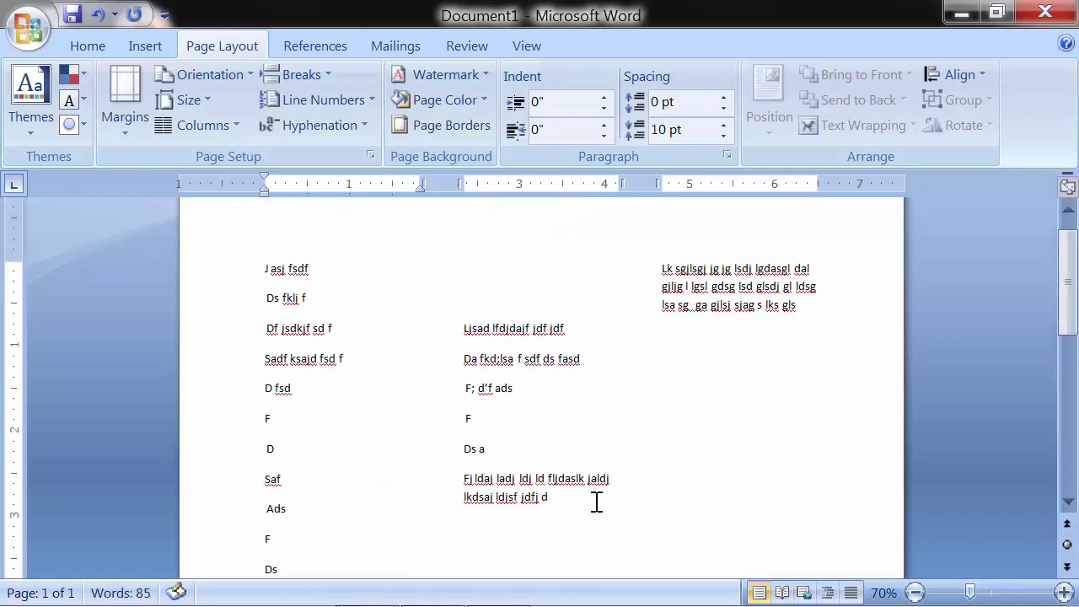
{"action": "left_click", "coordinate": [596, 501]}
{"action": "left_click", "coordinate": [813, 324]}
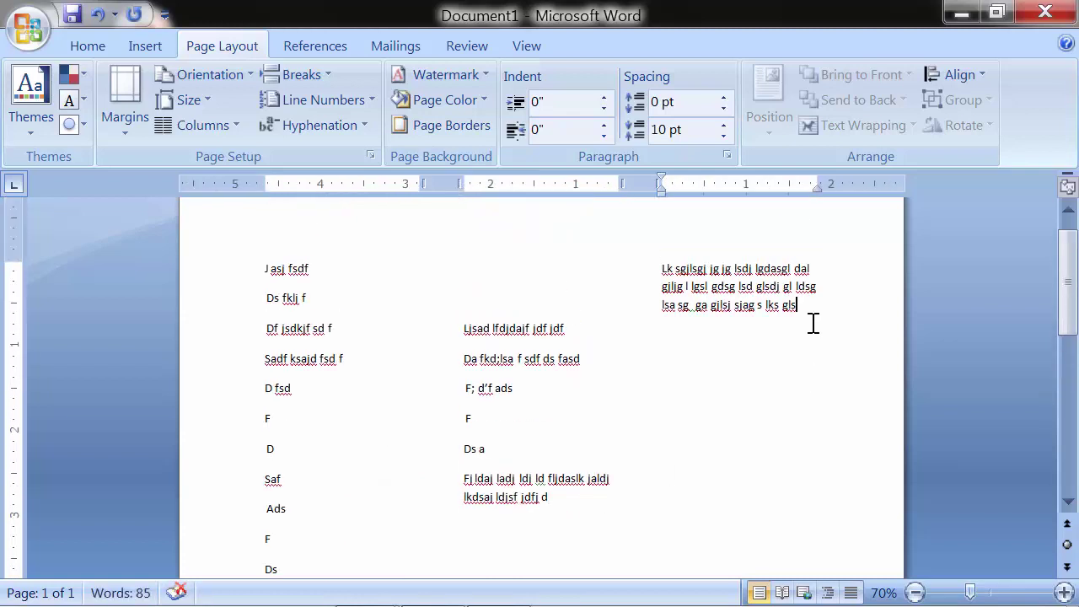
{"action": "type", "text": "sn gdf g"}
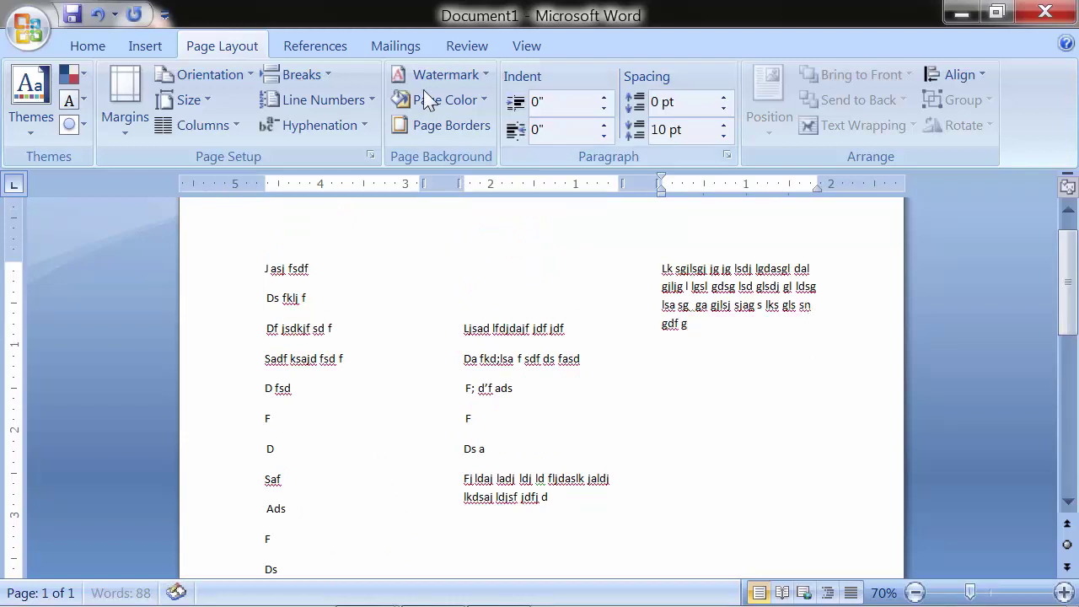
{"action": "left_click", "coordinate": [321, 76]}
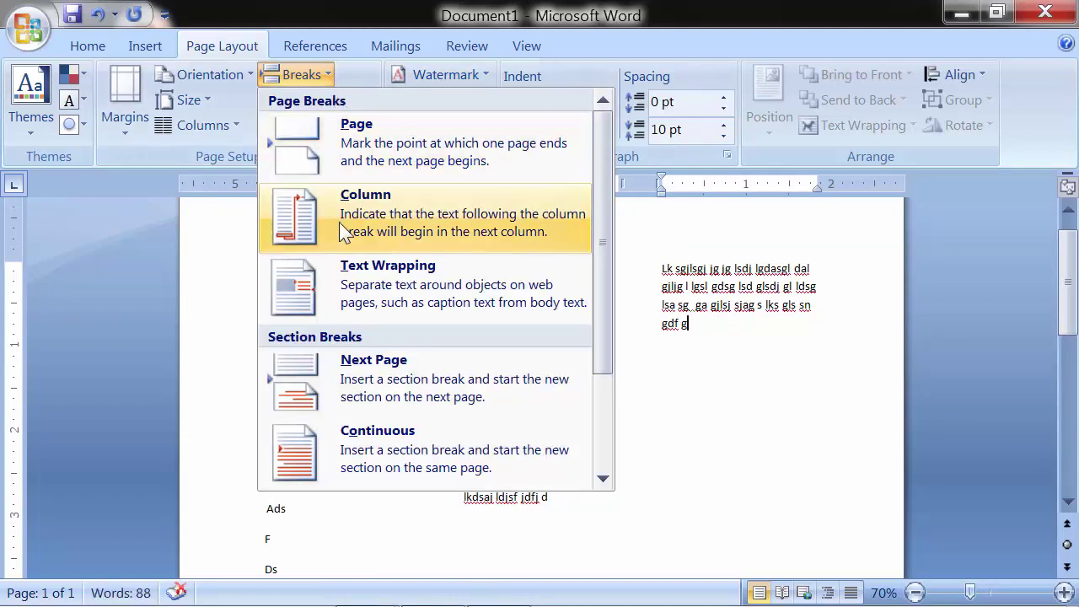
{"action": "left_click", "coordinate": [746, 374]}
{"action": "scroll", "coordinate": [640, 387], "scroll_direction": "down", "scroll_amount": 3}
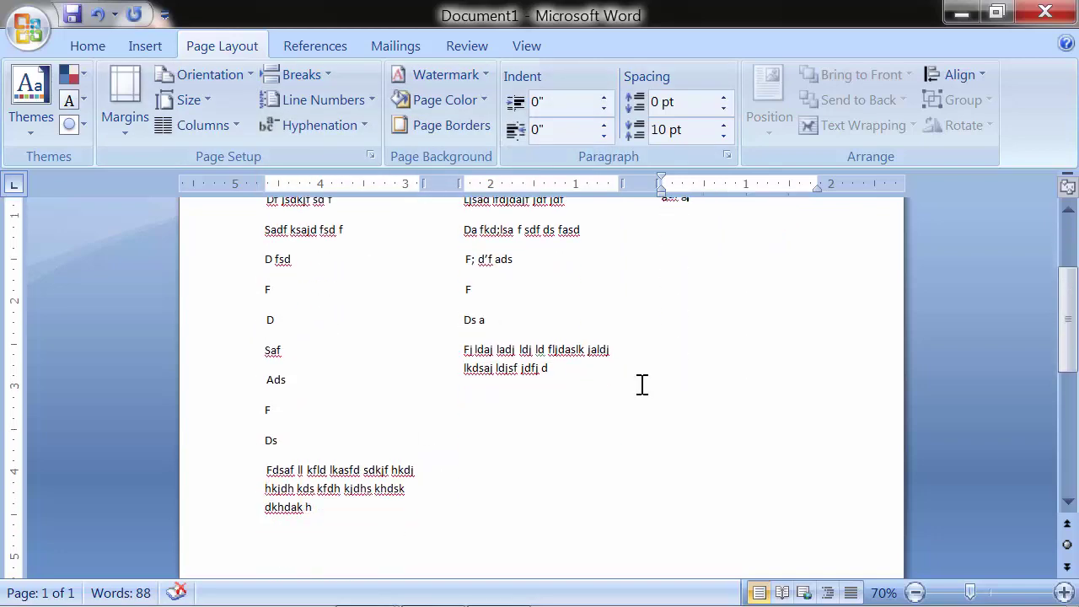
{"action": "scroll", "coordinate": [641, 384], "scroll_direction": "up", "scroll_amount": 3}
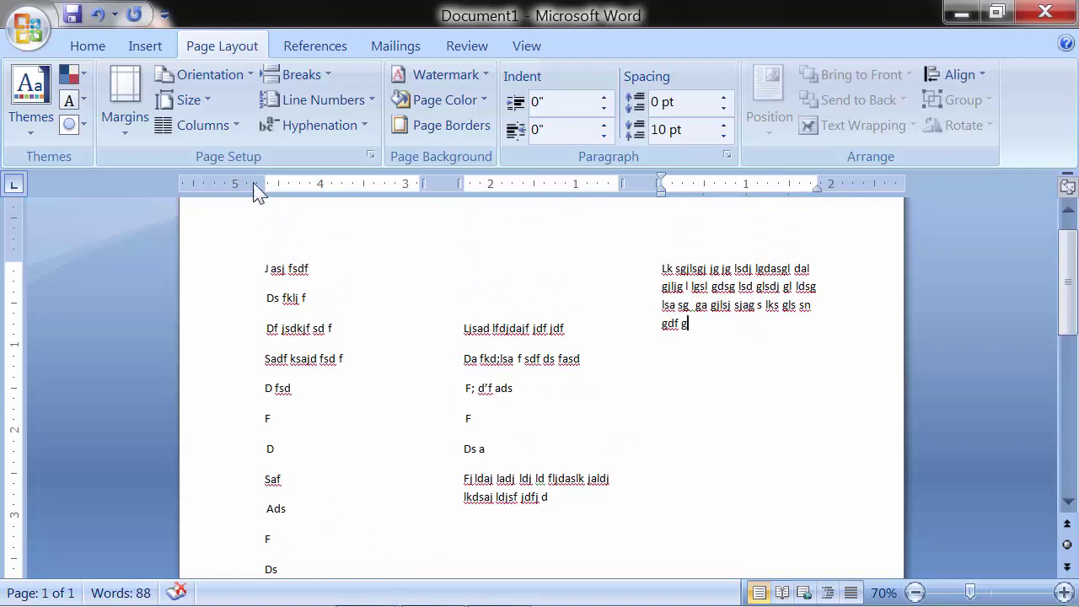
Step: Open the custom column settings for the whole document and place the dialog clear of the third column's text
{"action": "left_click", "coordinate": [230, 129]}
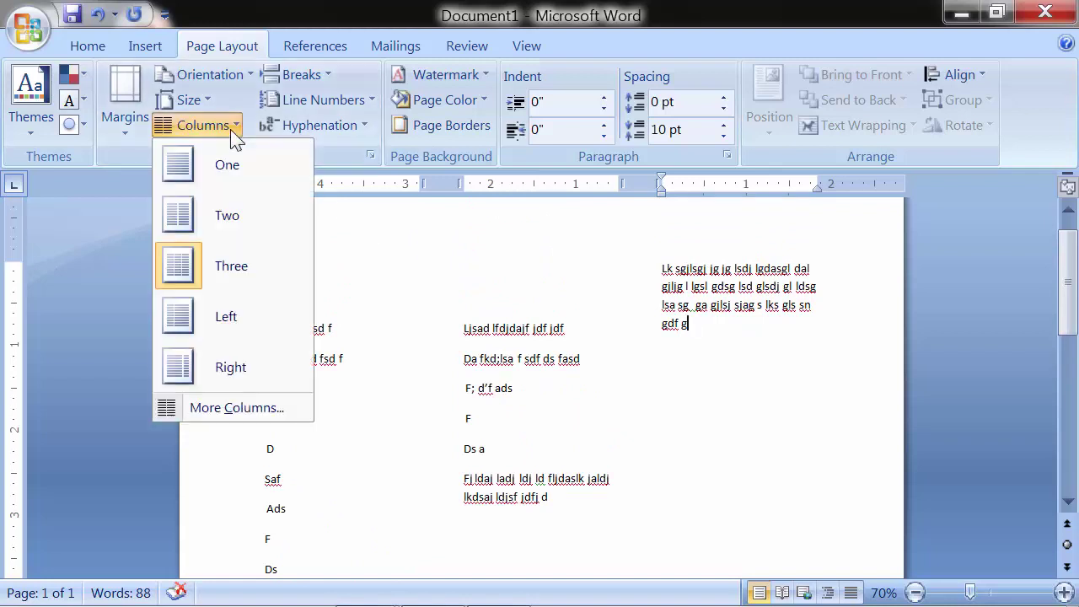
{"action": "left_click", "coordinate": [228, 409]}
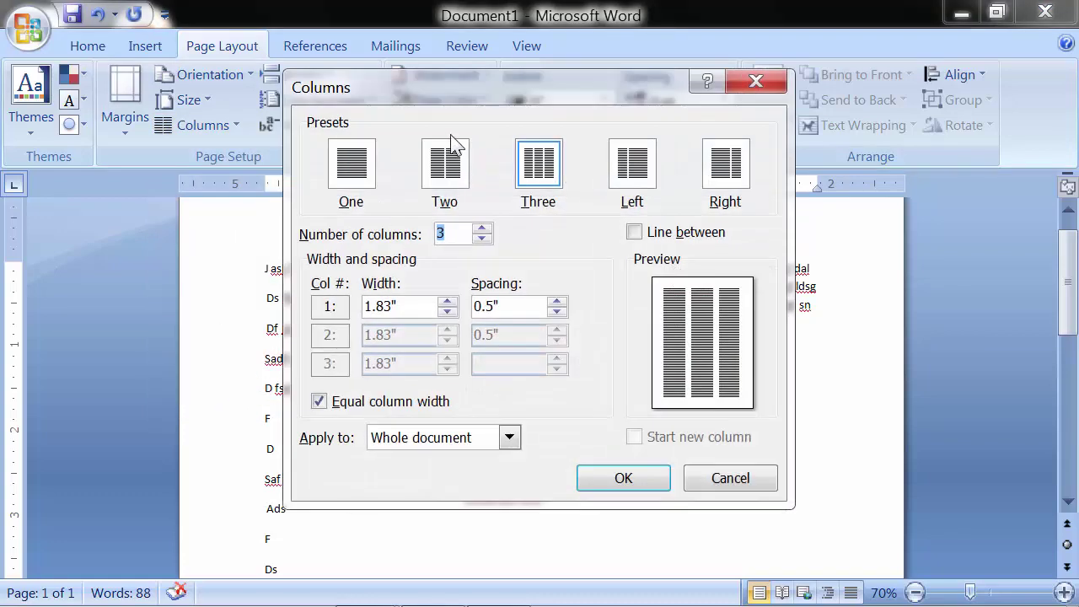
{"action": "left_click_drag", "start_coordinate": [455, 99], "coordinate": [426, 69]}
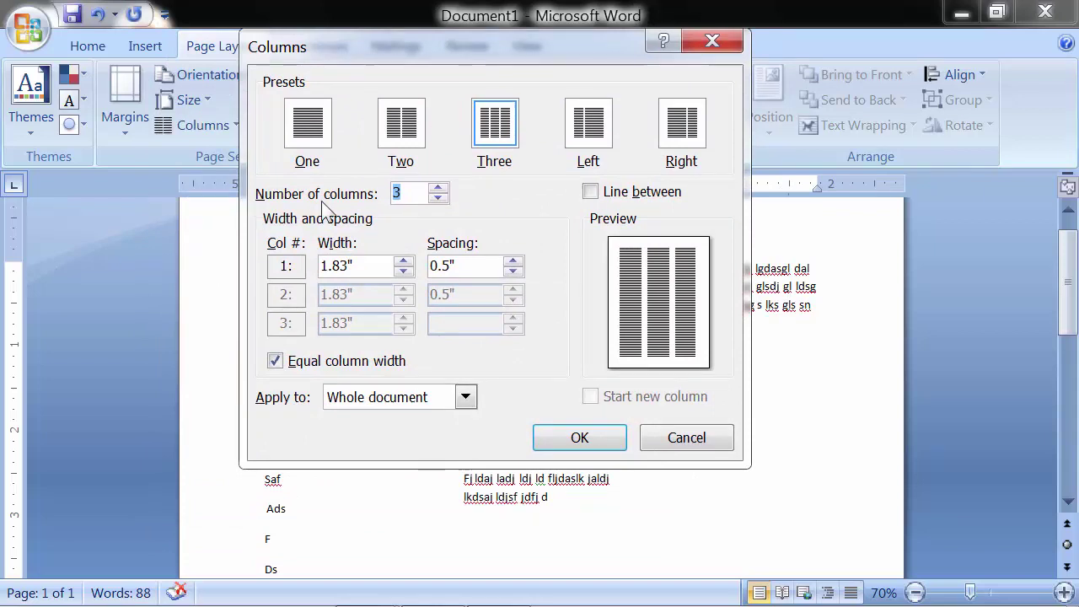
Step: Try four and five columns in the custom column settings, then return the number of columns to three
{"action": "left_click", "coordinate": [437, 189]}
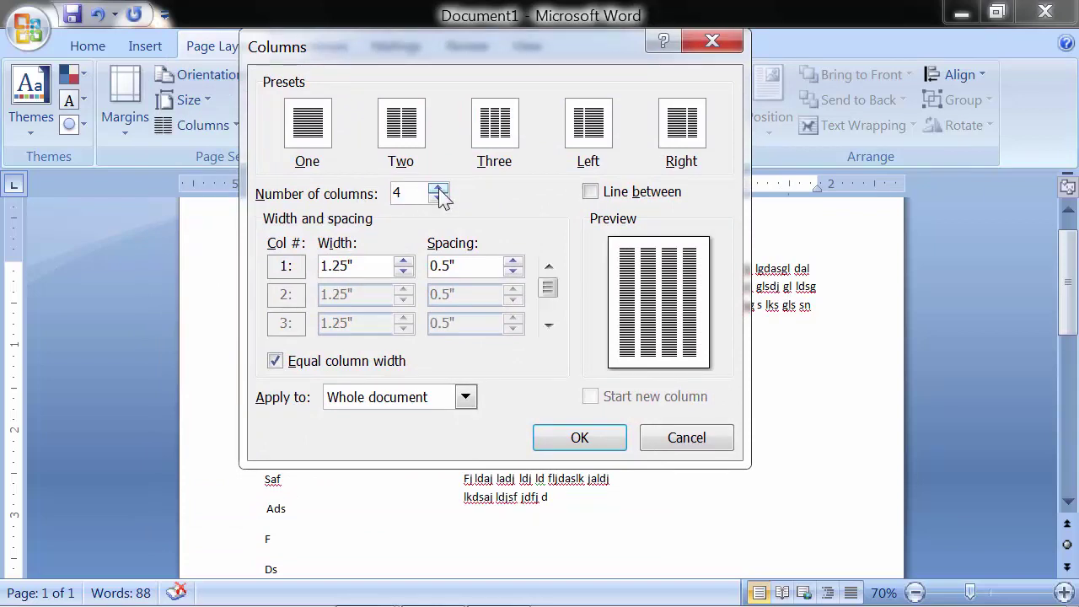
{"action": "left_click", "coordinate": [438, 189]}
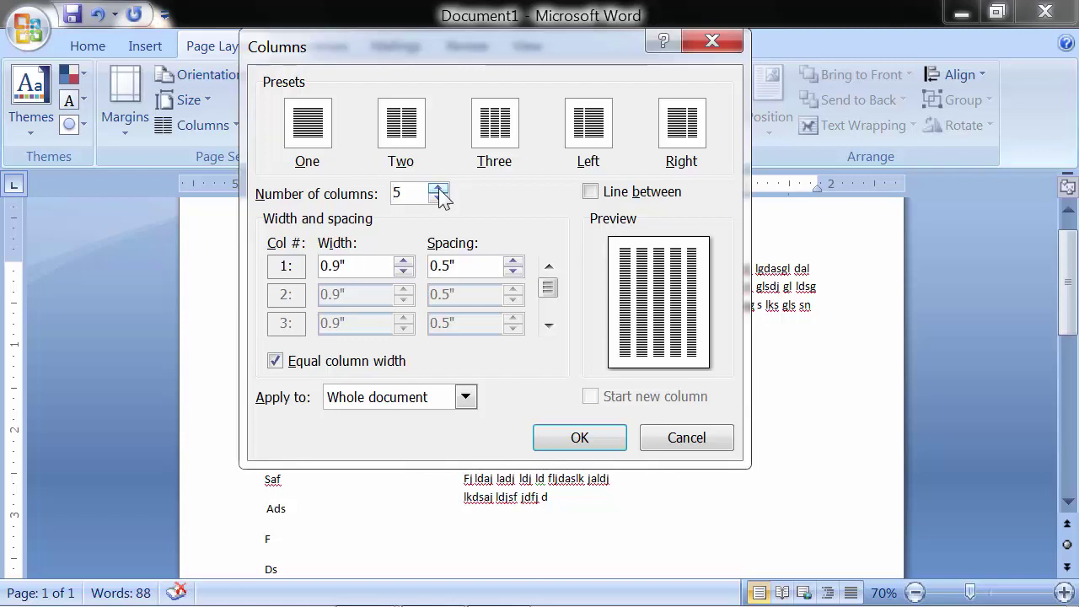
{"action": "left_click", "coordinate": [439, 198]}
{"action": "left_click", "coordinate": [439, 198]}
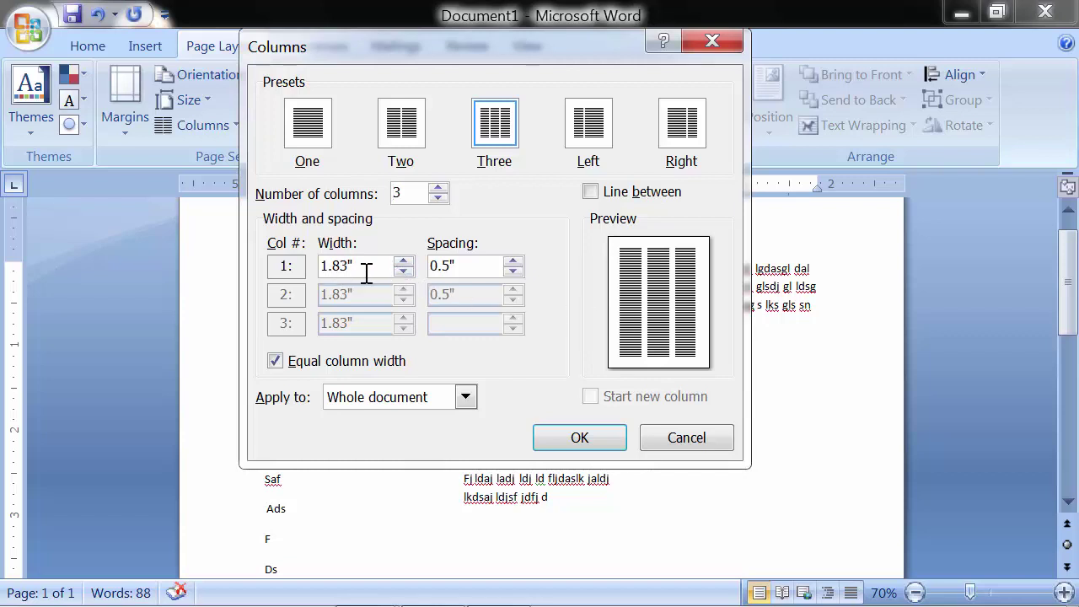
Step: Turn off equal column width so that each of the three columns can have its own width
{"action": "left_click_drag", "start_coordinate": [370, 266], "coordinate": [319, 266]}
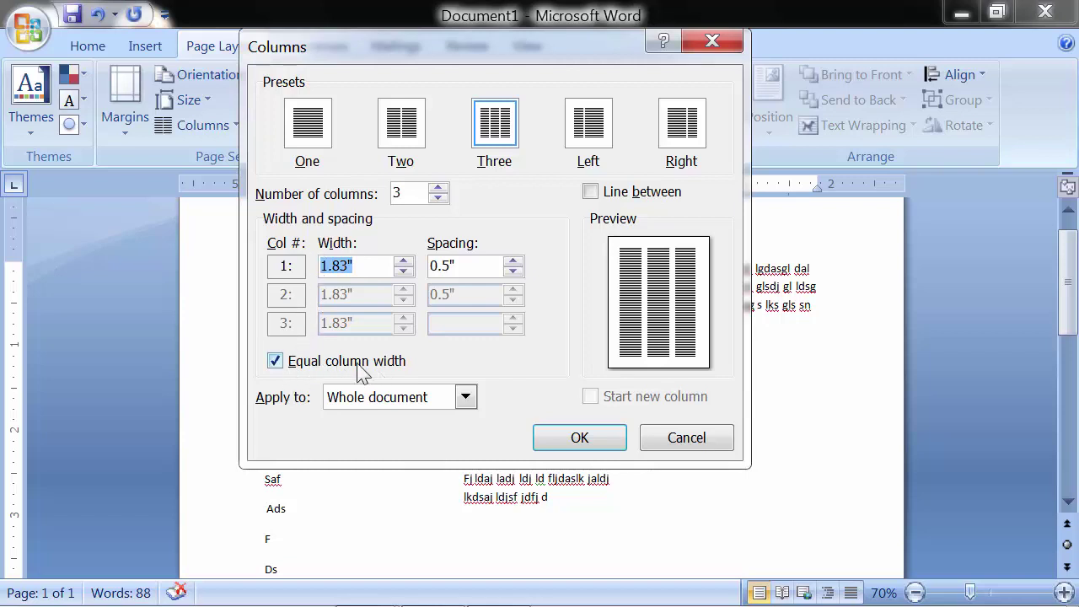
{"action": "left_click", "coordinate": [279, 362]}
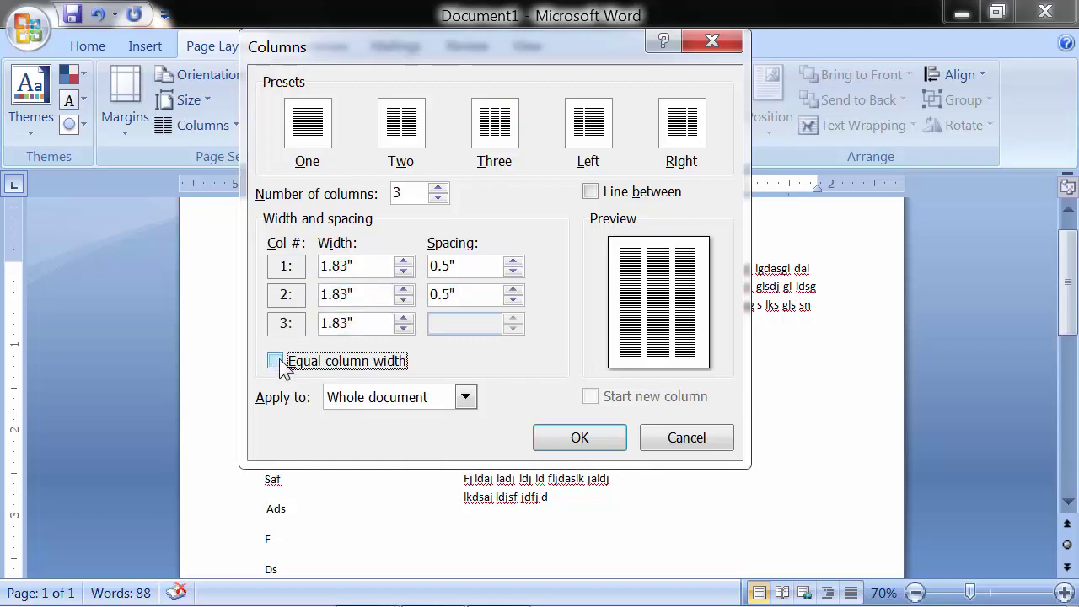
{"action": "left_click", "coordinate": [275, 362]}
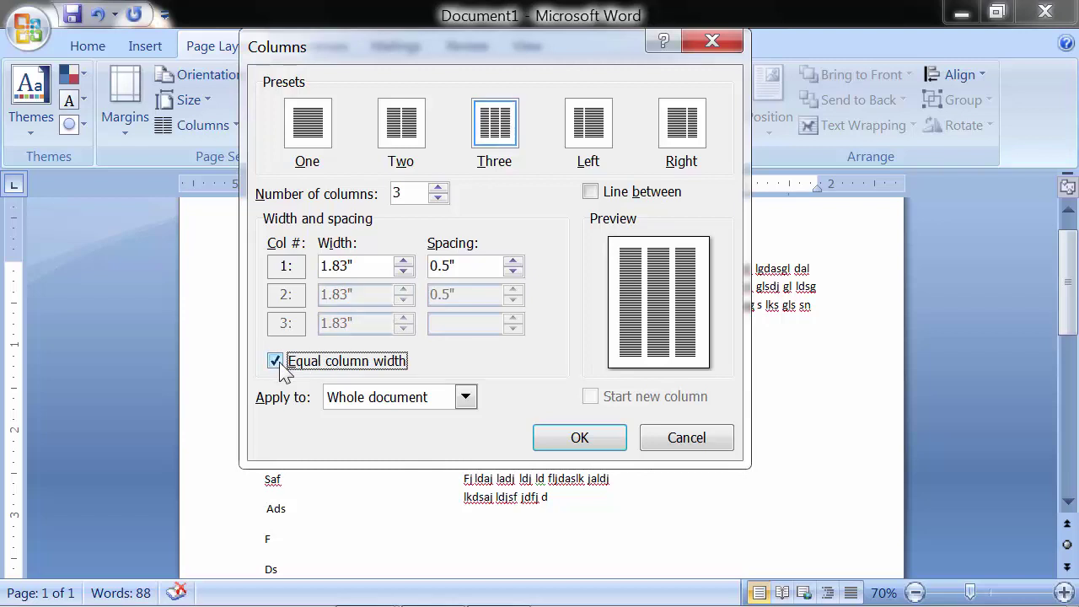
{"action": "left_click", "coordinate": [279, 363]}
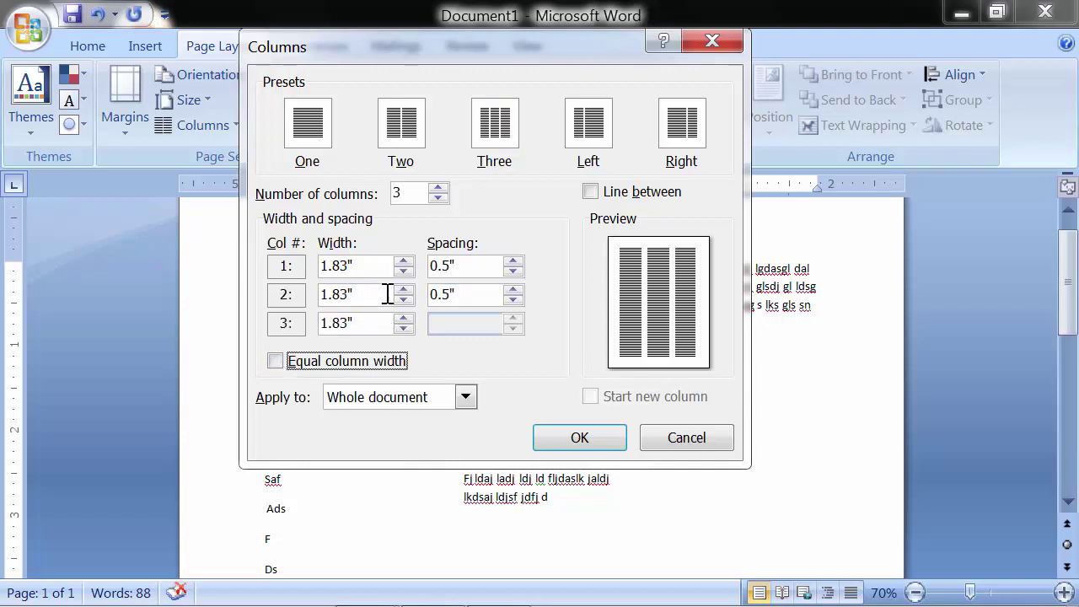
Step: Set the first column's width to 2.2"
{"action": "left_click", "coordinate": [403, 262]}
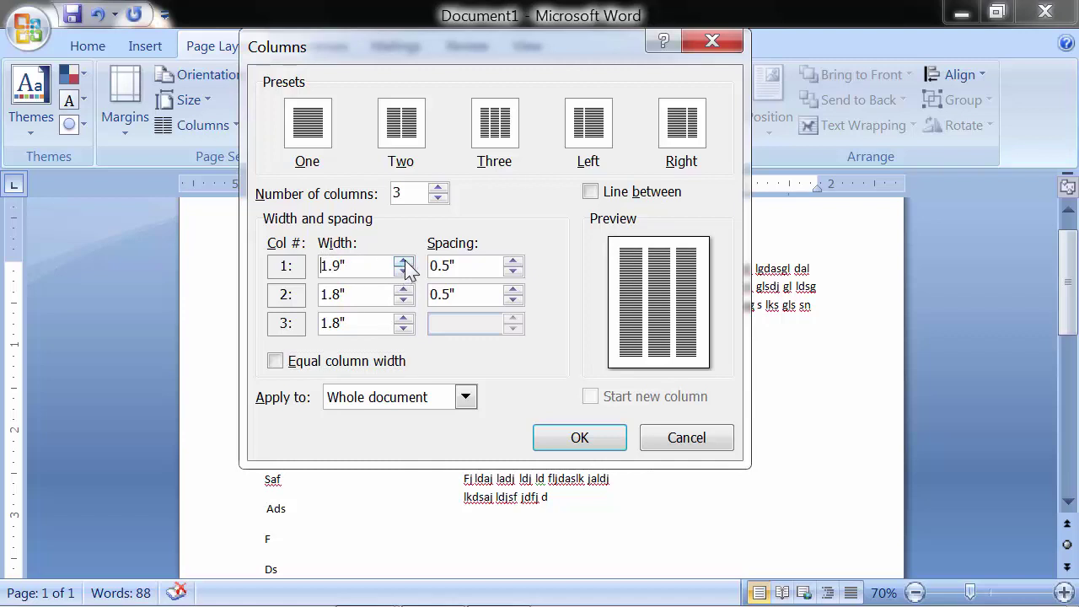
{"action": "left_click", "coordinate": [351, 266]}
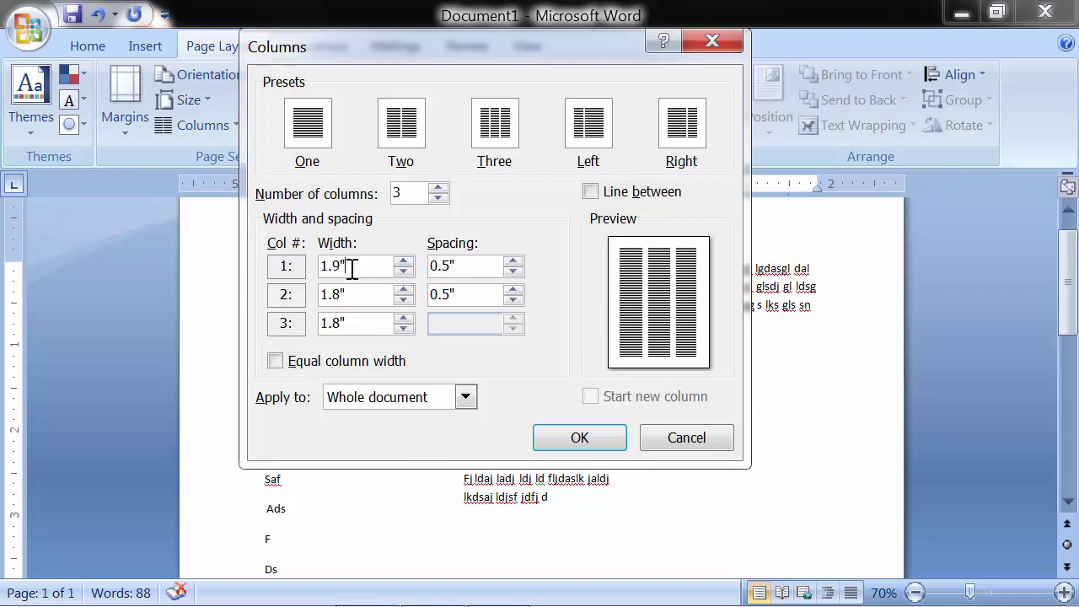
{"action": "left_click", "coordinate": [405, 263]}
{"action": "left_click", "coordinate": [406, 262]}
{"action": "left_click", "coordinate": [405, 263]}
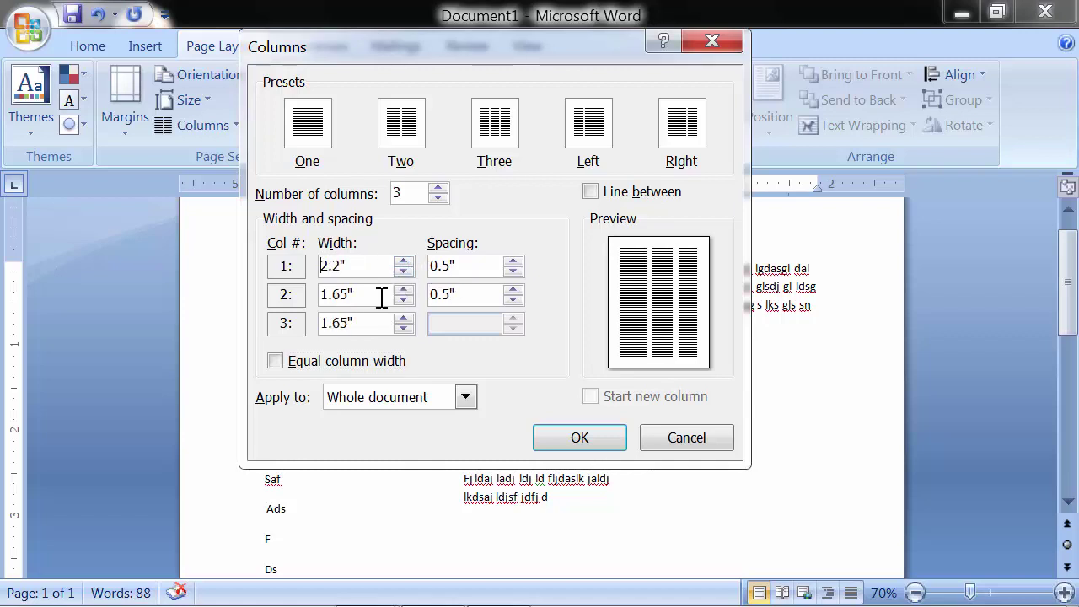
Step: Set the second column's width to 1.1"
{"action": "left_click", "coordinate": [380, 299]}
{"action": "left_click", "coordinate": [404, 299]}
{"action": "left_click", "coordinate": [404, 299]}
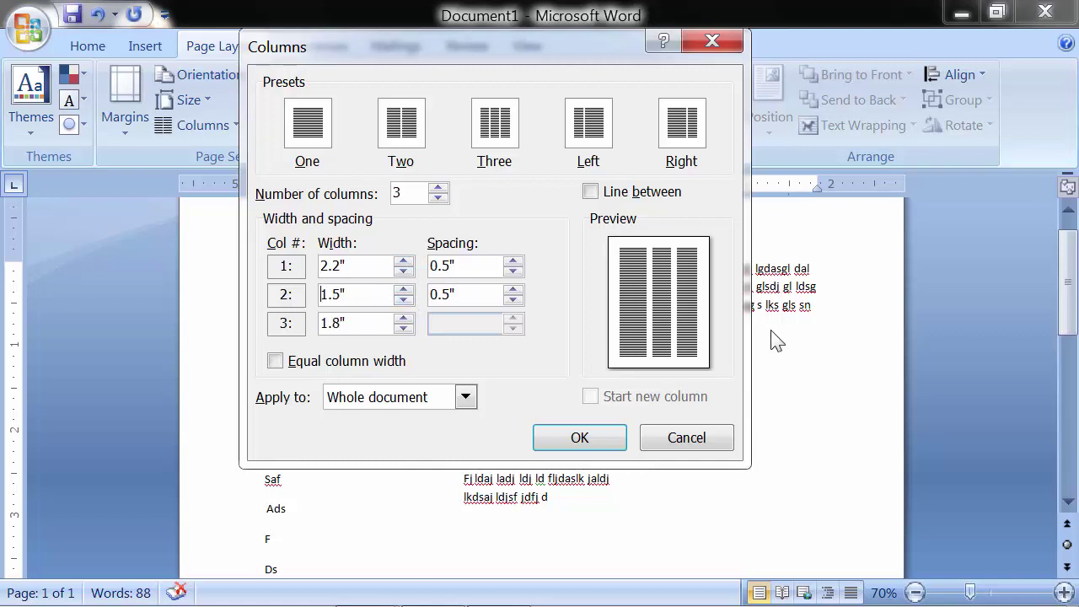
{"action": "left_click", "coordinate": [404, 299]}
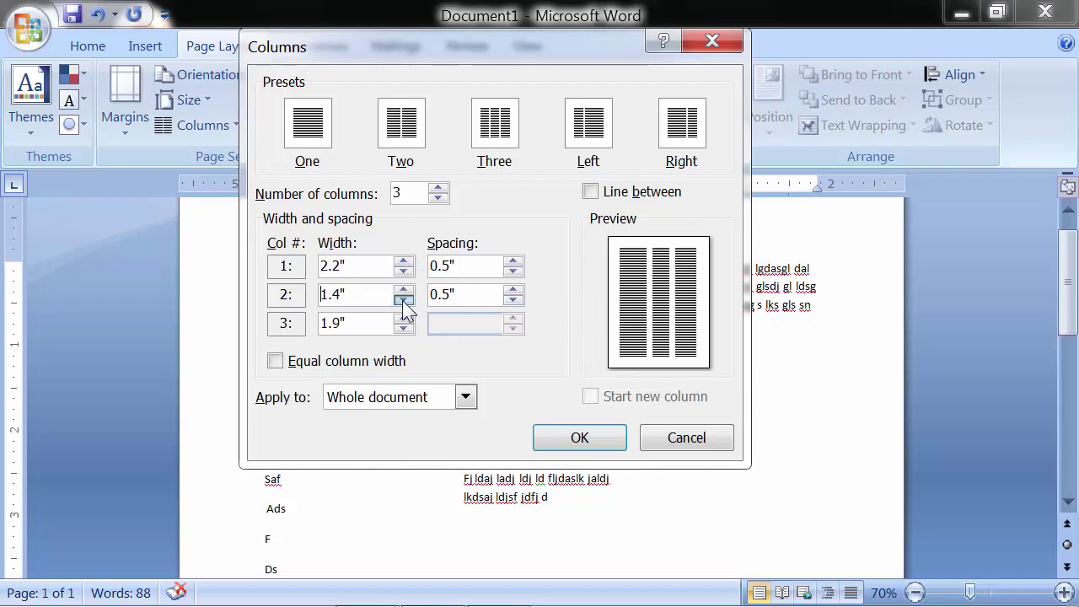
{"action": "left_click", "coordinate": [404, 300]}
{"action": "left_click", "coordinate": [404, 300]}
{"action": "left_click", "coordinate": [404, 299]}
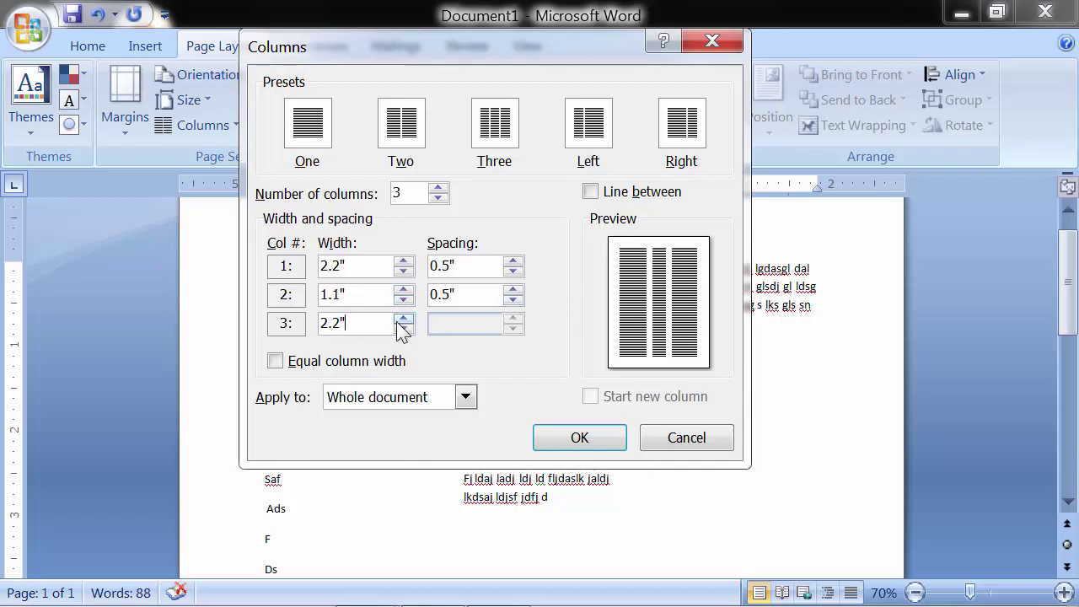
Step: Set the third column's width to 2.3"
{"action": "left_click", "coordinate": [403, 319]}
{"action": "left_click", "coordinate": [403, 319]}
{"action": "left_click", "coordinate": [403, 319]}
{"action": "left_click", "coordinate": [403, 319]}
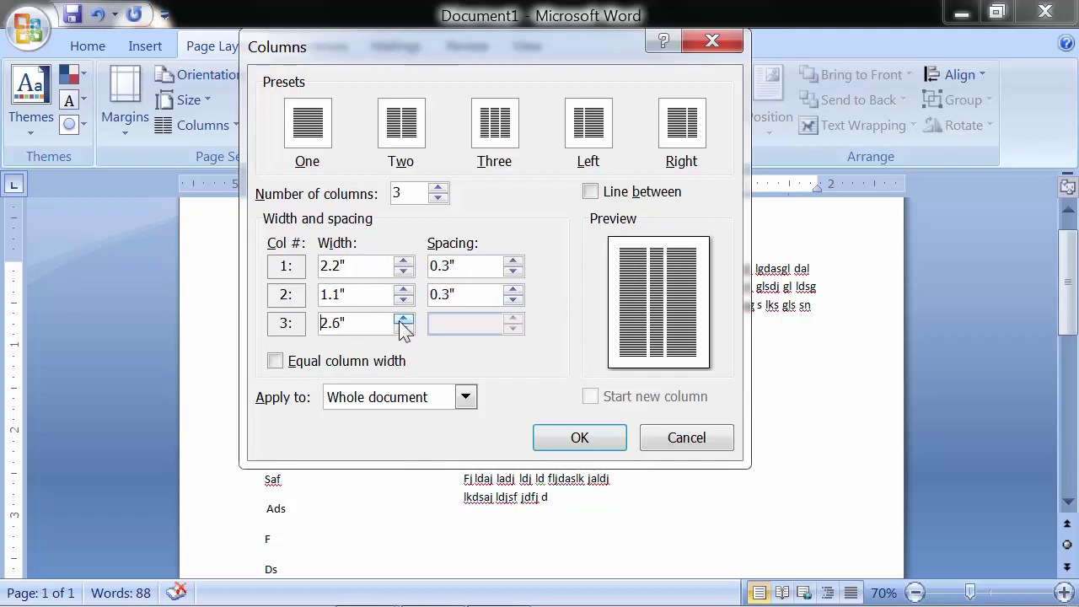
{"action": "left_click", "coordinate": [403, 328]}
{"action": "left_click", "coordinate": [403, 328]}
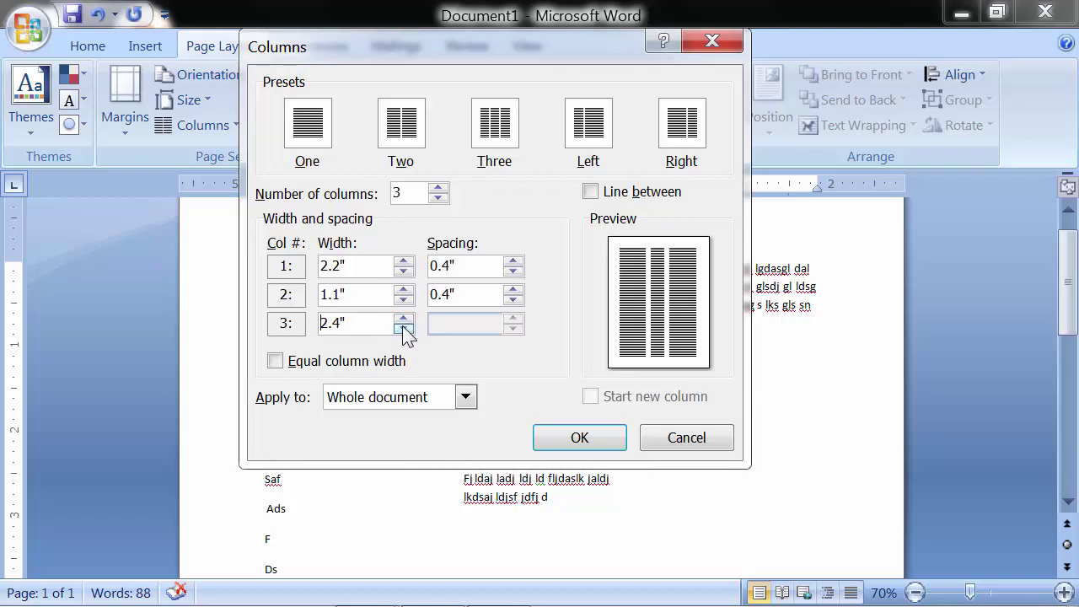
{"action": "left_click", "coordinate": [404, 328]}
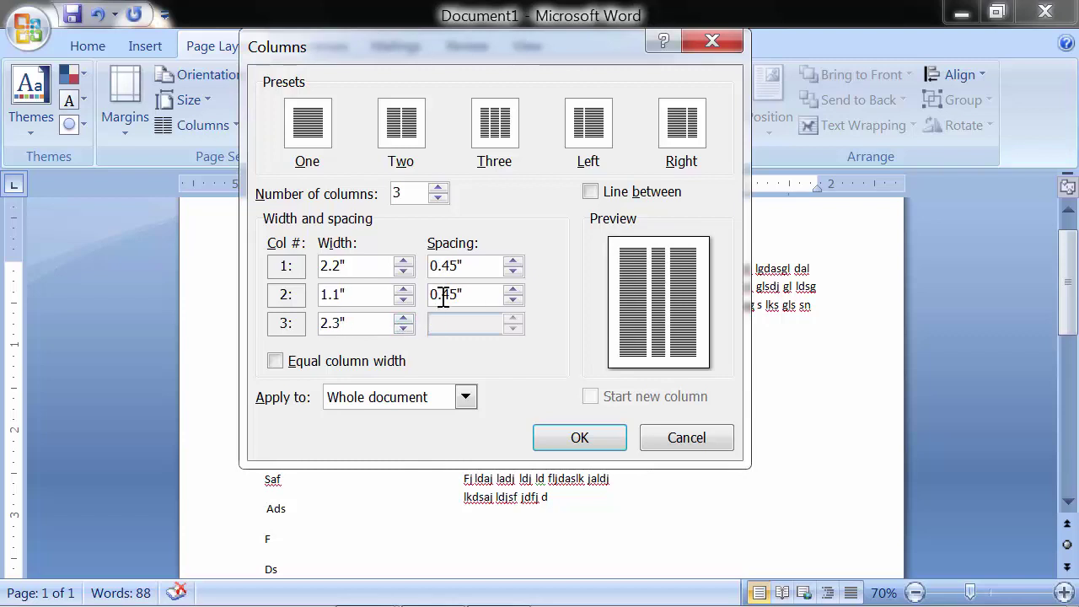
Step: Try reducing the spacing after the first column to 0"
{"action": "double_click", "coordinate": [458, 266]}
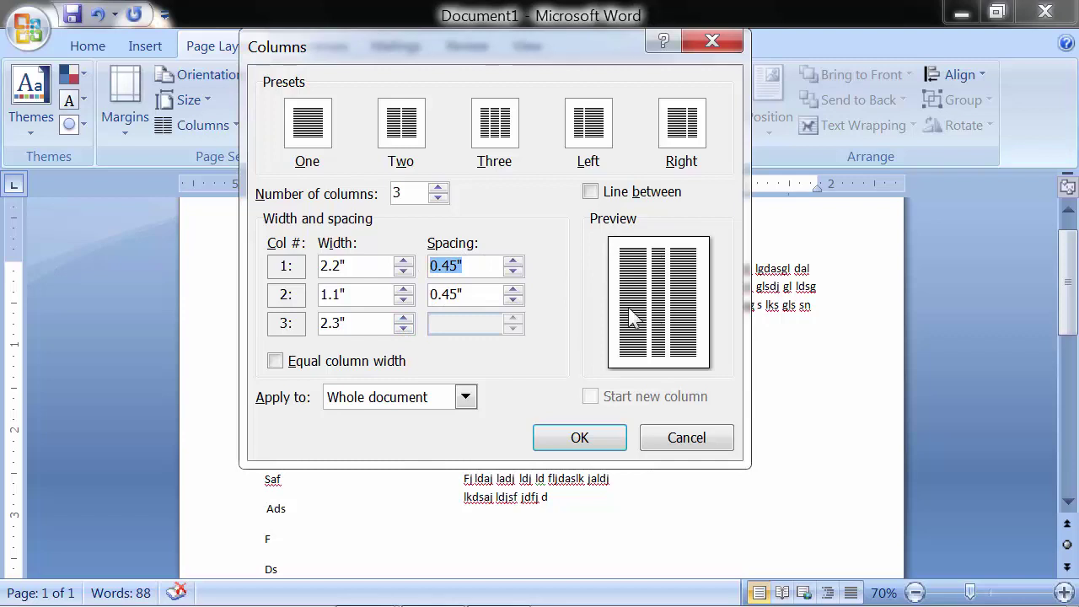
{"action": "left_click", "coordinate": [513, 272]}
{"action": "left_click", "coordinate": [513, 271]}
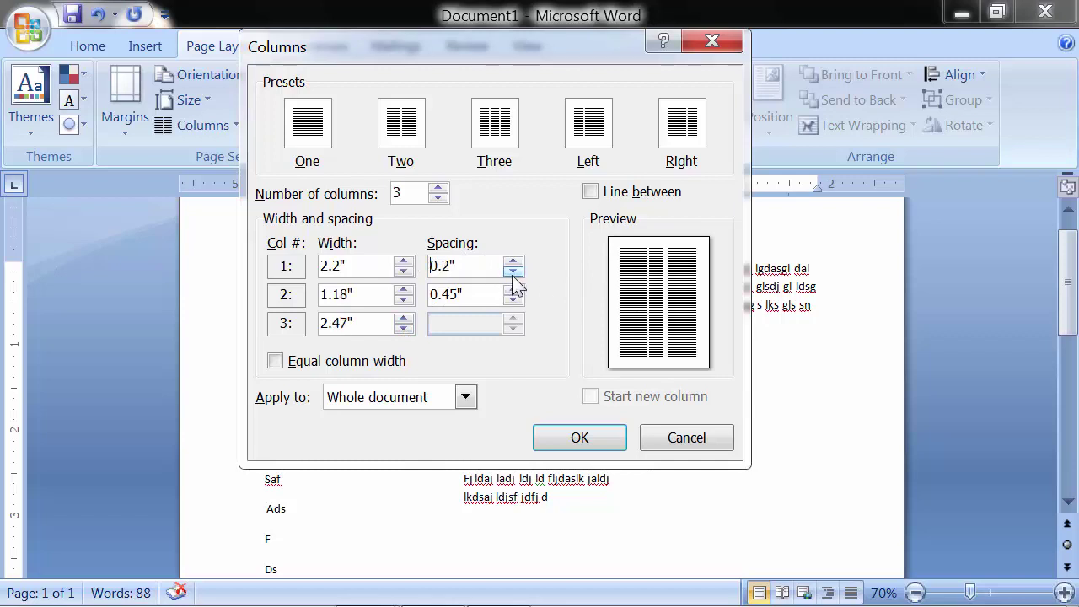
{"action": "left_click", "coordinate": [514, 261]}
{"action": "left_click", "coordinate": [513, 271]}
{"action": "left_click", "coordinate": [512, 272]}
{"action": "left_click", "coordinate": [513, 272]}
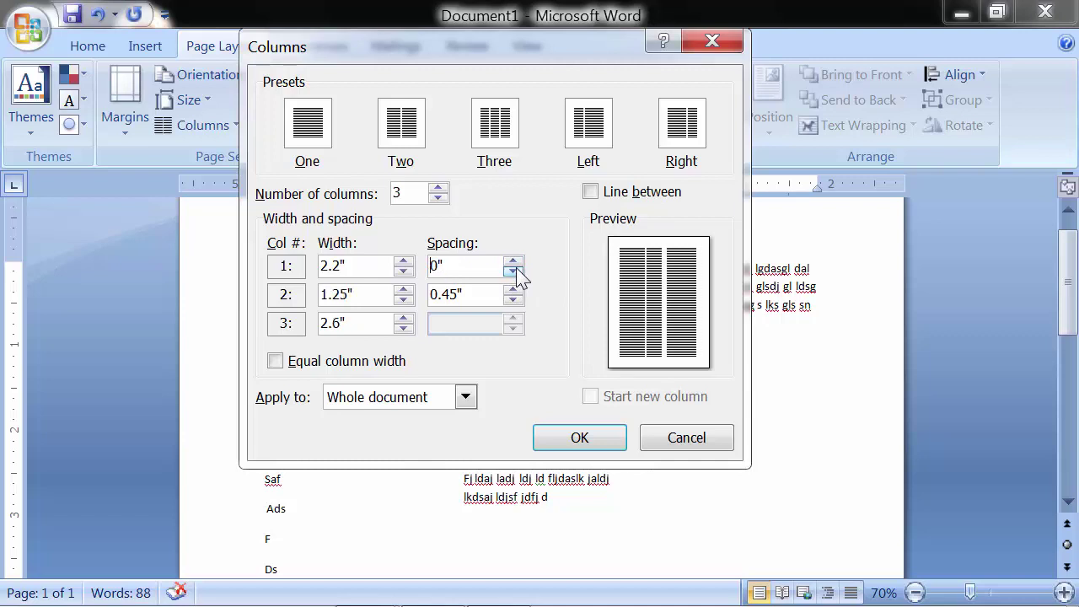
Step: Set the spacing after the first column to 0.5"
{"action": "left_click", "coordinate": [513, 262]}
{"action": "left_click", "coordinate": [513, 261]}
{"action": "left_click", "coordinate": [513, 261]}
{"action": "left_click", "coordinate": [513, 262]}
{"action": "left_click", "coordinate": [513, 261]}
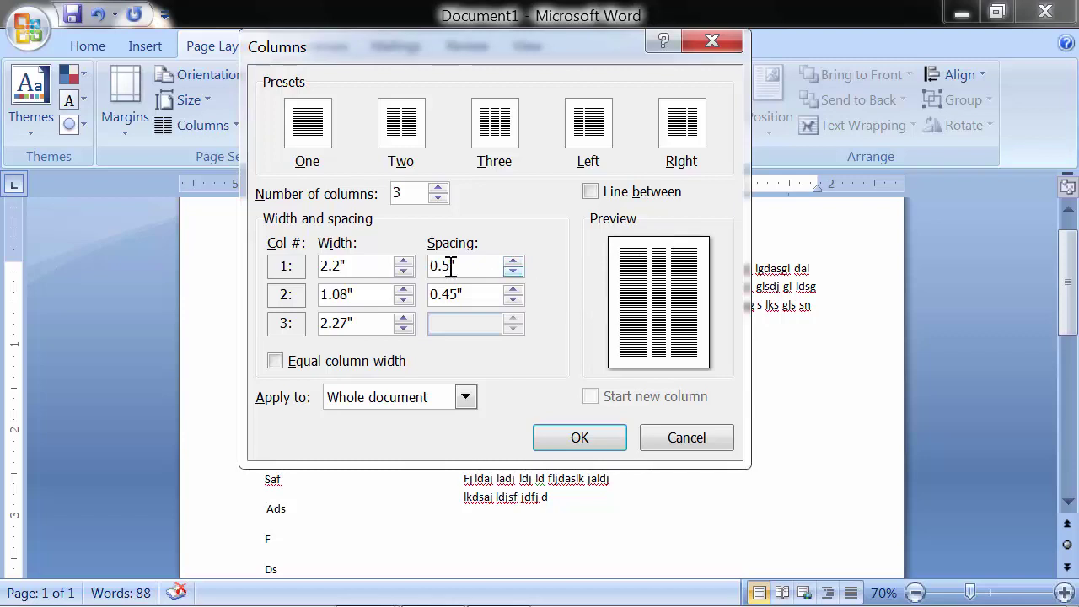
Step: Try widening the spacing after the second column to 0.7"
{"action": "double_click", "coordinate": [335, 263]}
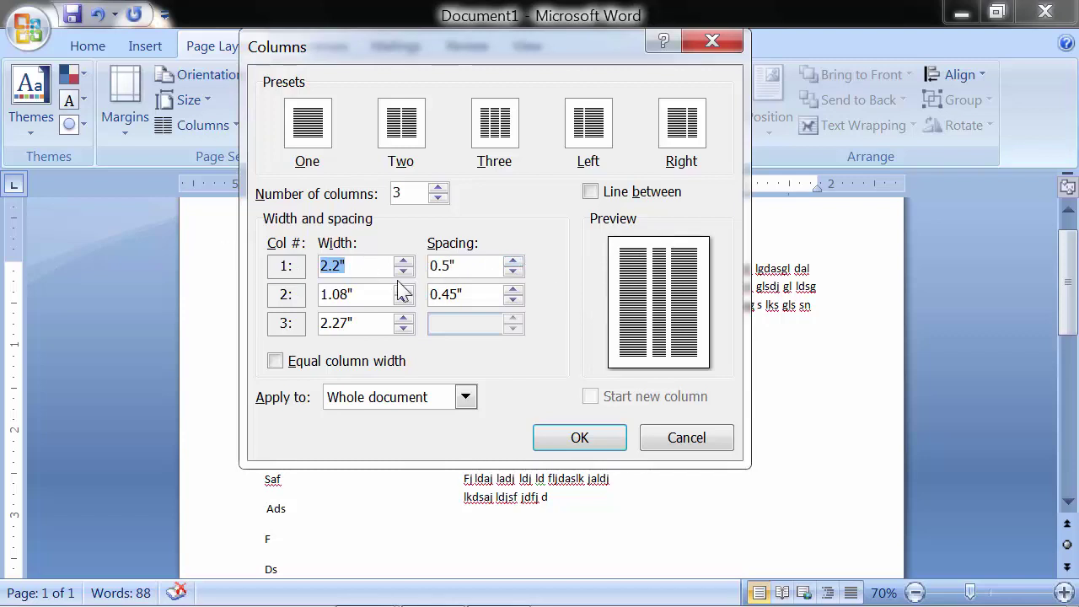
{"action": "left_click_drag", "start_coordinate": [475, 267], "coordinate": [428, 265]}
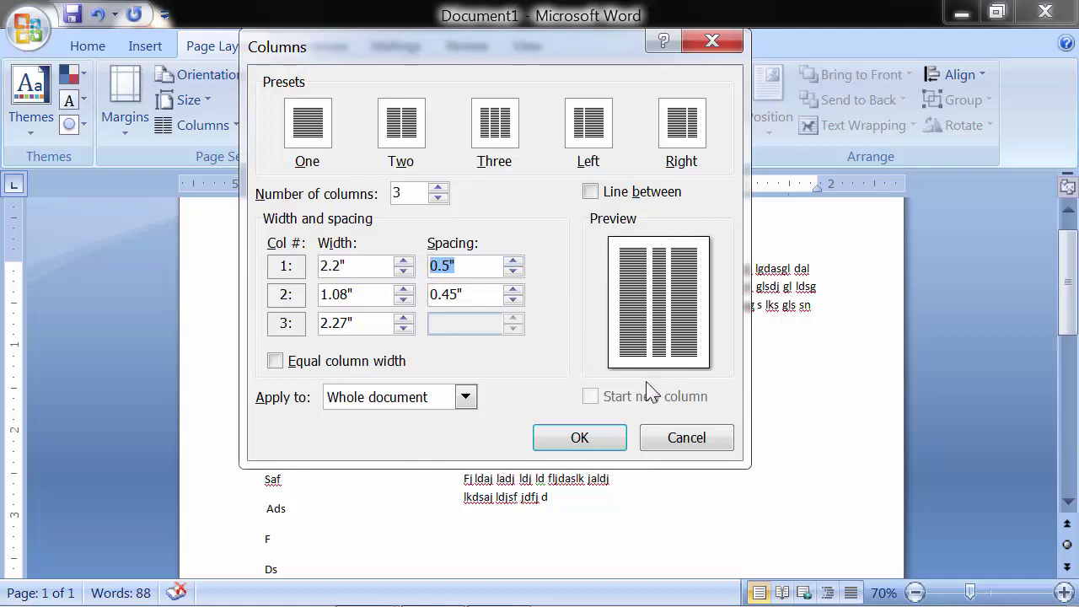
{"action": "left_click_drag", "start_coordinate": [486, 296], "coordinate": [342, 294]}
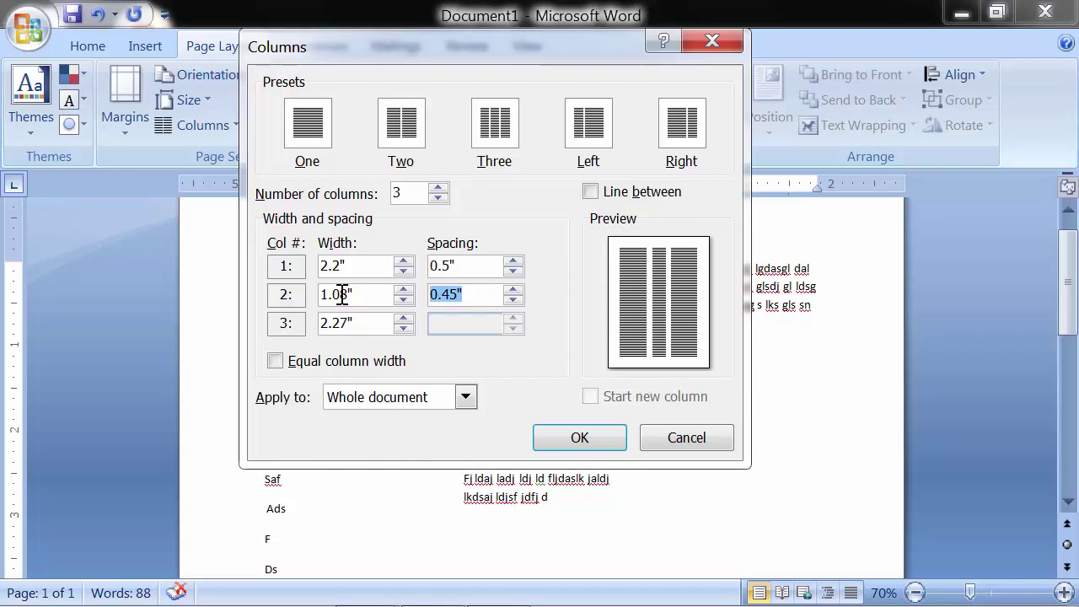
{"action": "left_click", "coordinate": [513, 290]}
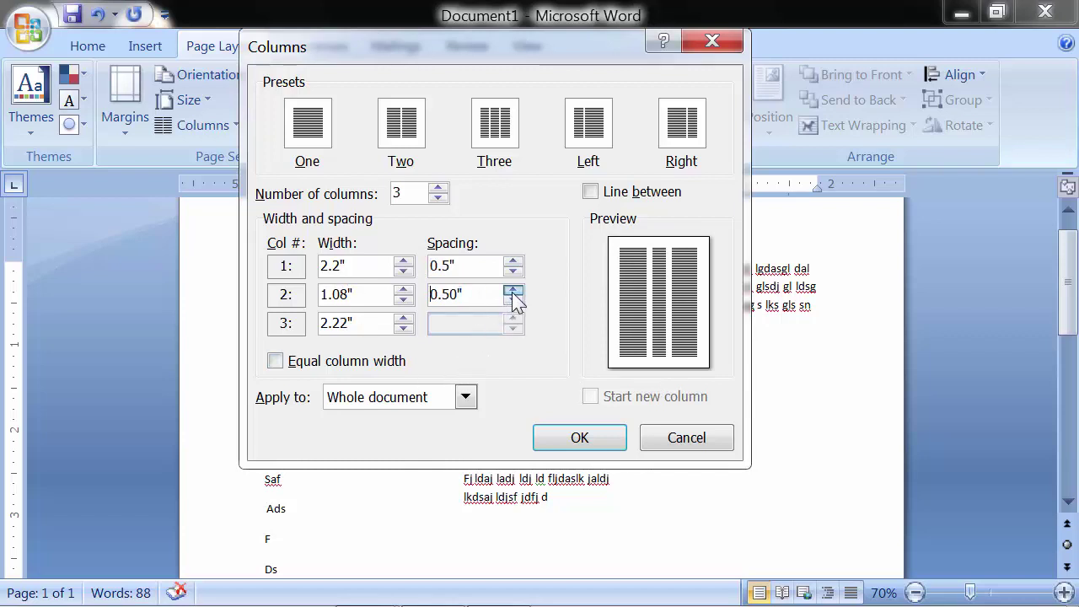
{"action": "left_click", "coordinate": [512, 290]}
{"action": "left_click", "coordinate": [512, 290]}
{"action": "left_click", "coordinate": [512, 290]}
{"action": "left_click", "coordinate": [513, 299]}
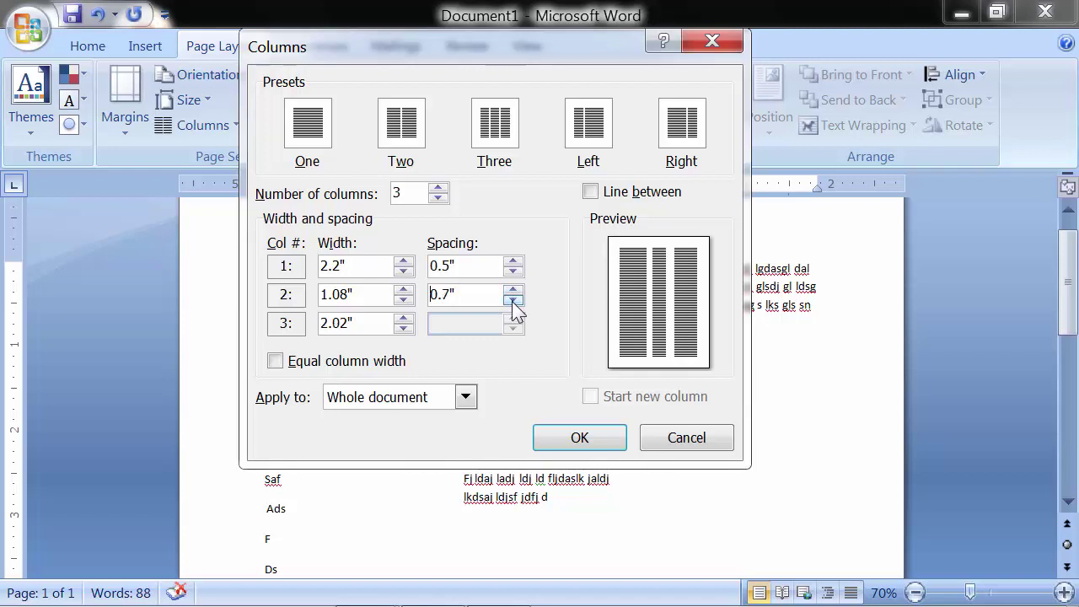
Step: Set the spacing after the second column to 0.2"
{"action": "left_click", "coordinate": [512, 299]}
{"action": "left_click", "coordinate": [513, 299]}
{"action": "left_click", "coordinate": [513, 299]}
{"action": "left_click", "coordinate": [513, 300]}
{"action": "left_click", "coordinate": [512, 299]}
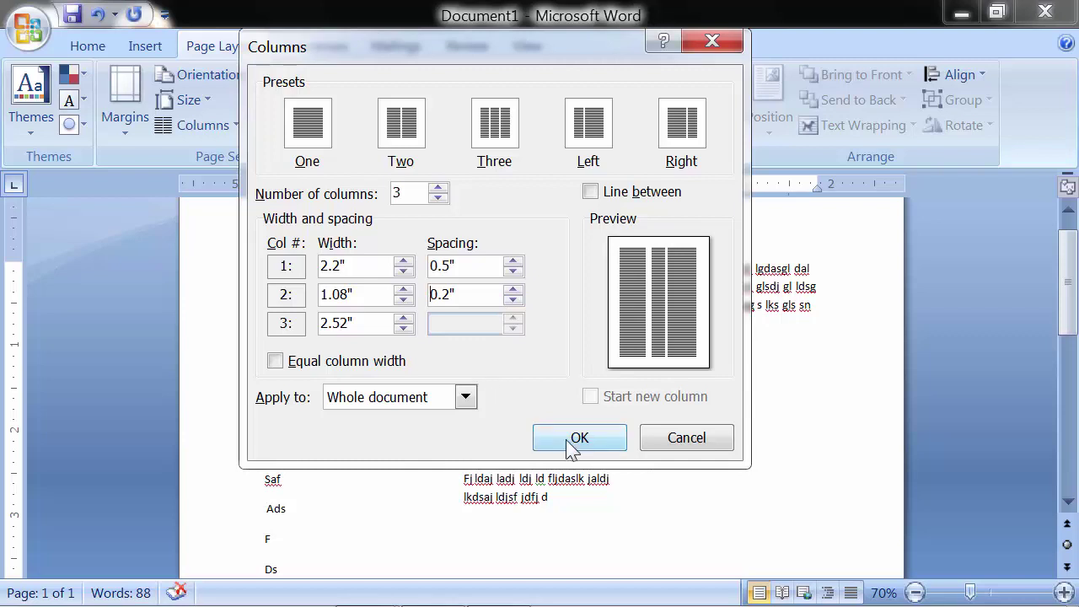
Step: Add a line between the columns and apply the custom column settings to the whole document
{"action": "left_click", "coordinate": [591, 192]}
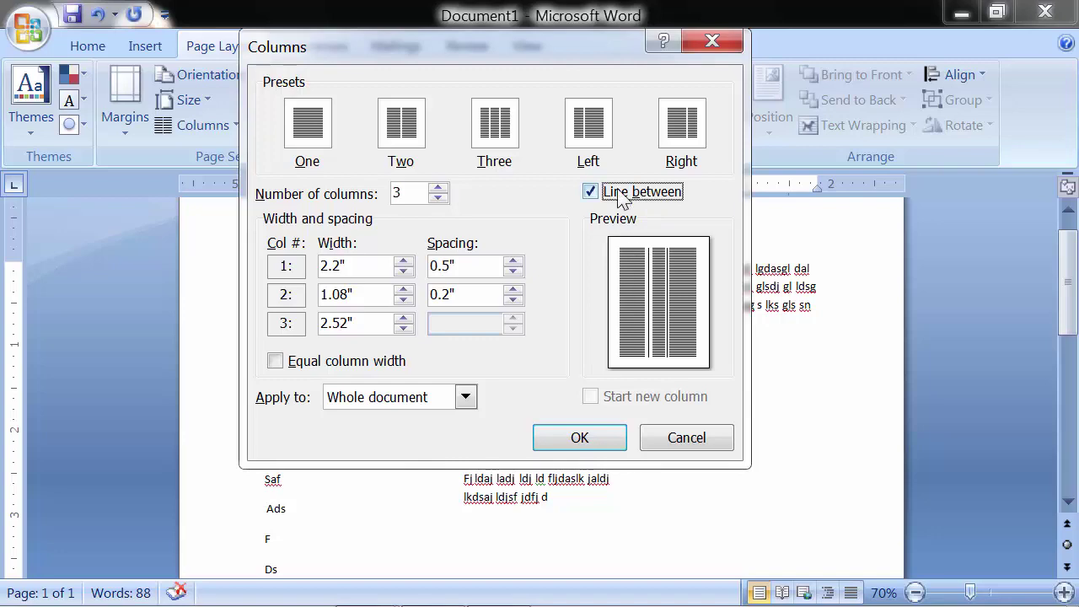
{"action": "left_click", "coordinate": [598, 437]}
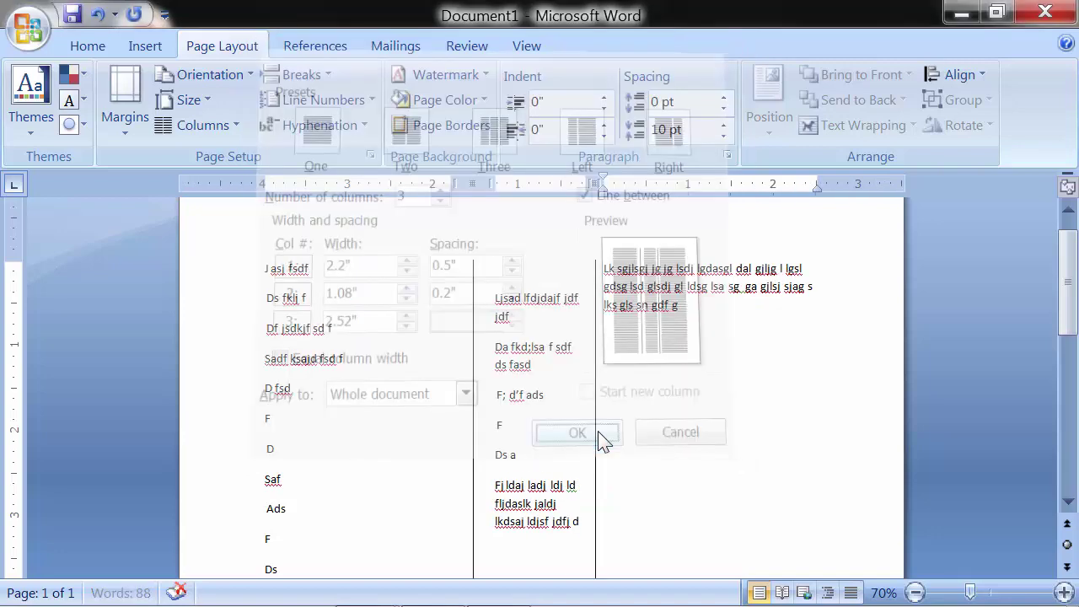
Step: Examine the column widths, spacing and dividing lines along the full length of the page
{"action": "scroll", "coordinate": [565, 299], "scroll_direction": "down", "scroll_amount": 3}
{"action": "scroll", "coordinate": [564, 298], "scroll_direction": "down", "scroll_amount": 2}
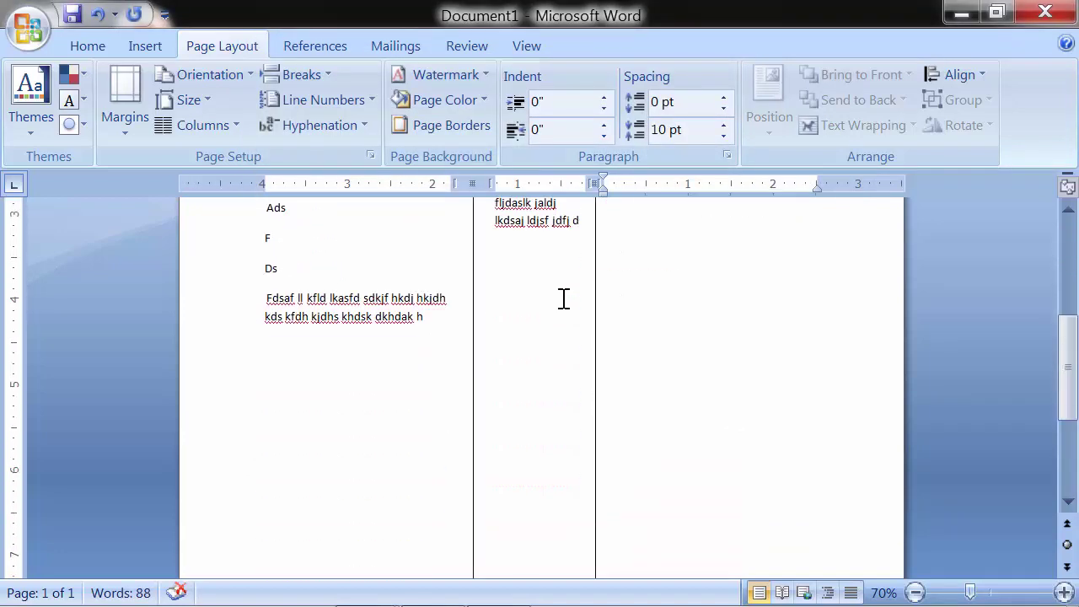
{"action": "scroll", "coordinate": [564, 298], "scroll_direction": "down", "scroll_amount": 4}
{"action": "scroll", "coordinate": [565, 300], "scroll_direction": "up", "scroll_amount": 9}
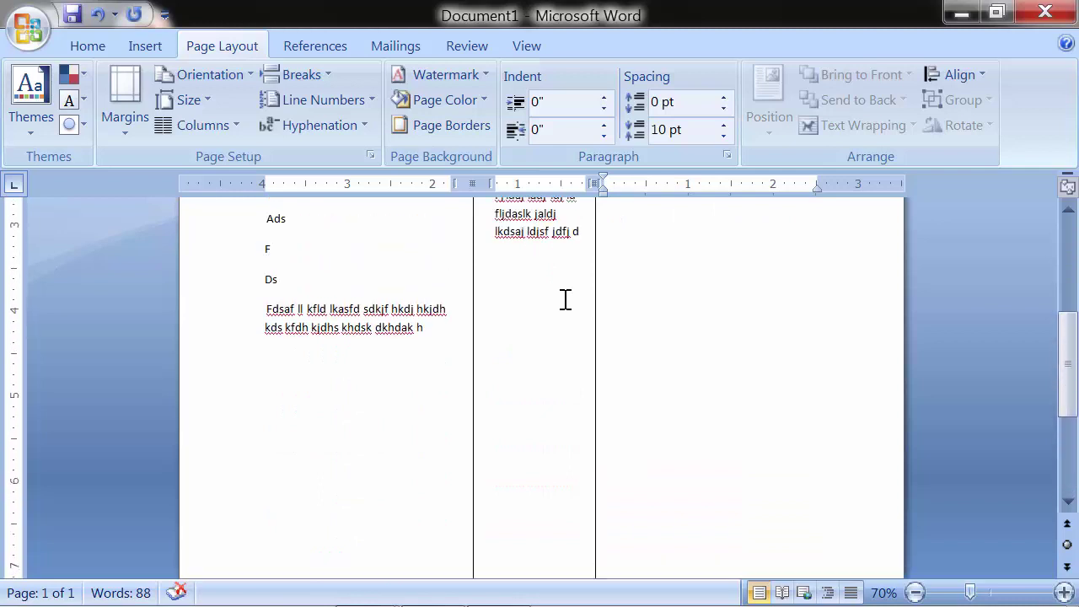
{"action": "scroll", "coordinate": [565, 299], "scroll_direction": "down", "scroll_amount": 1}
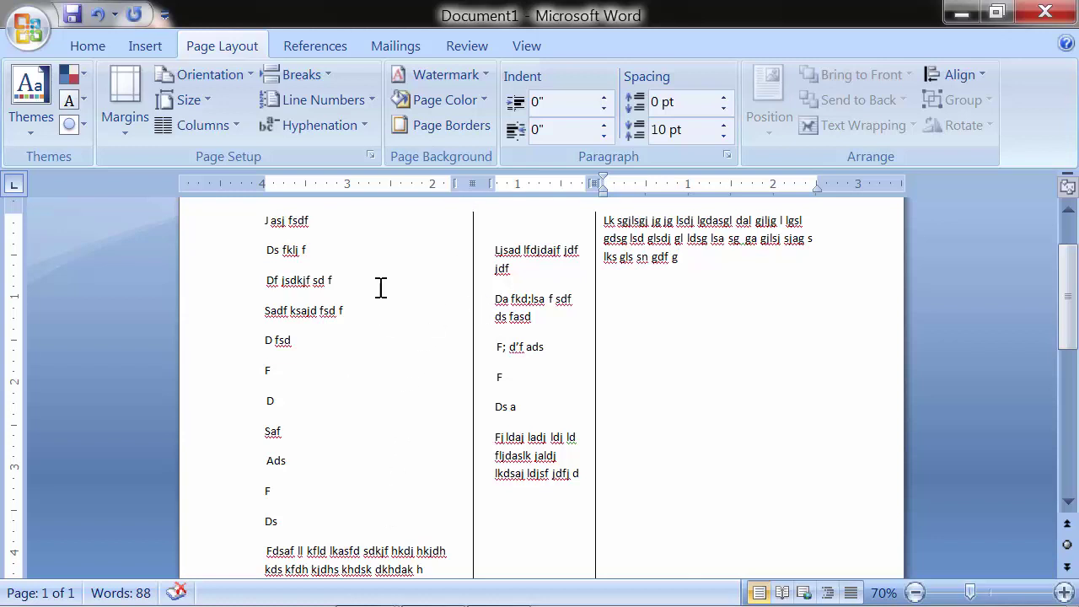
{"action": "scroll", "coordinate": [381, 288], "scroll_direction": "down", "scroll_amount": 10}
{"action": "scroll", "coordinate": [381, 287], "scroll_direction": "up", "scroll_amount": 3}
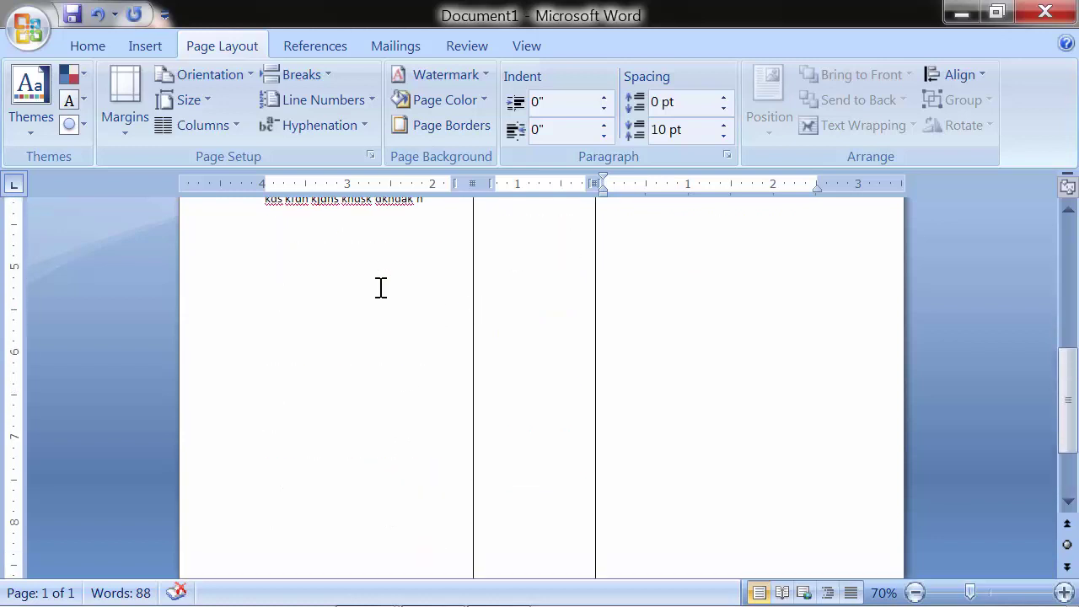
Step: Insert a blank page below the last paragraph of the first column
{"action": "scroll", "coordinate": [381, 287], "scroll_direction": "up", "scroll_amount": 1}
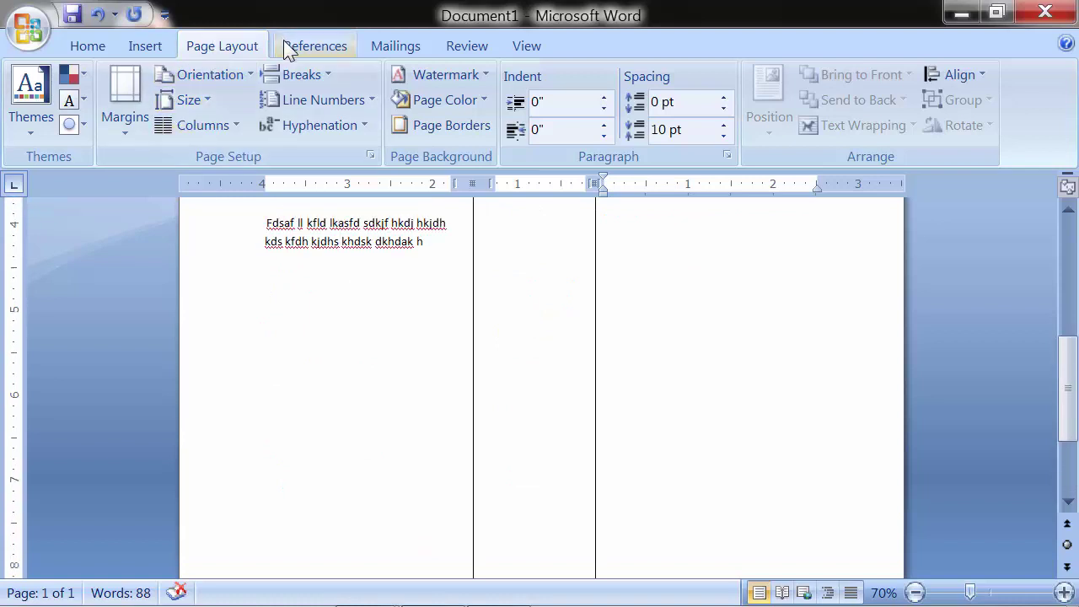
{"action": "left_click", "coordinate": [261, 262]}
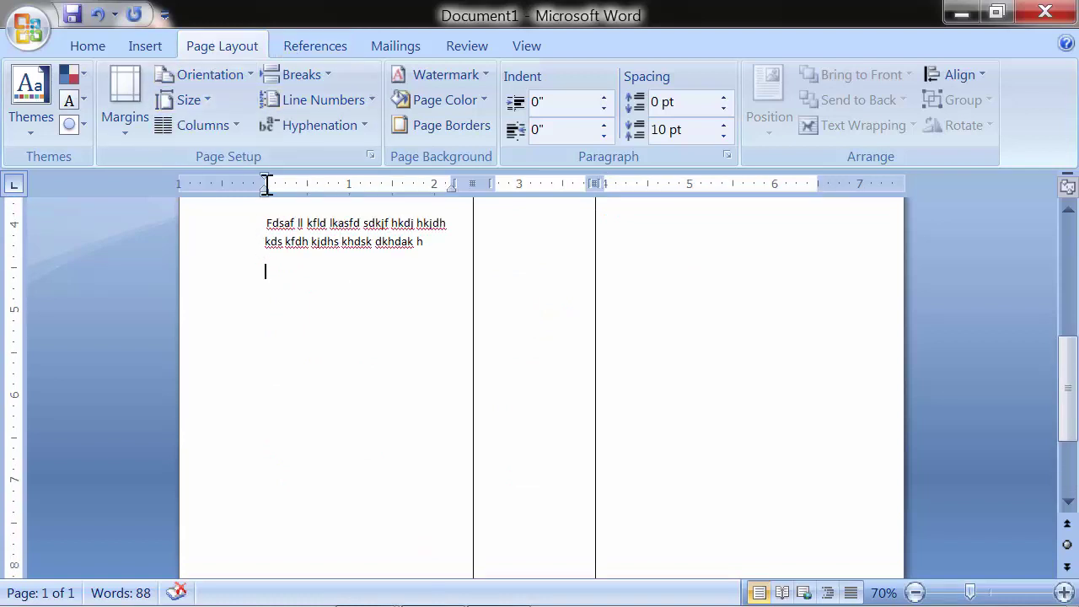
{"action": "left_click", "coordinate": [143, 49]}
{"action": "left_click", "coordinate": [57, 101]}
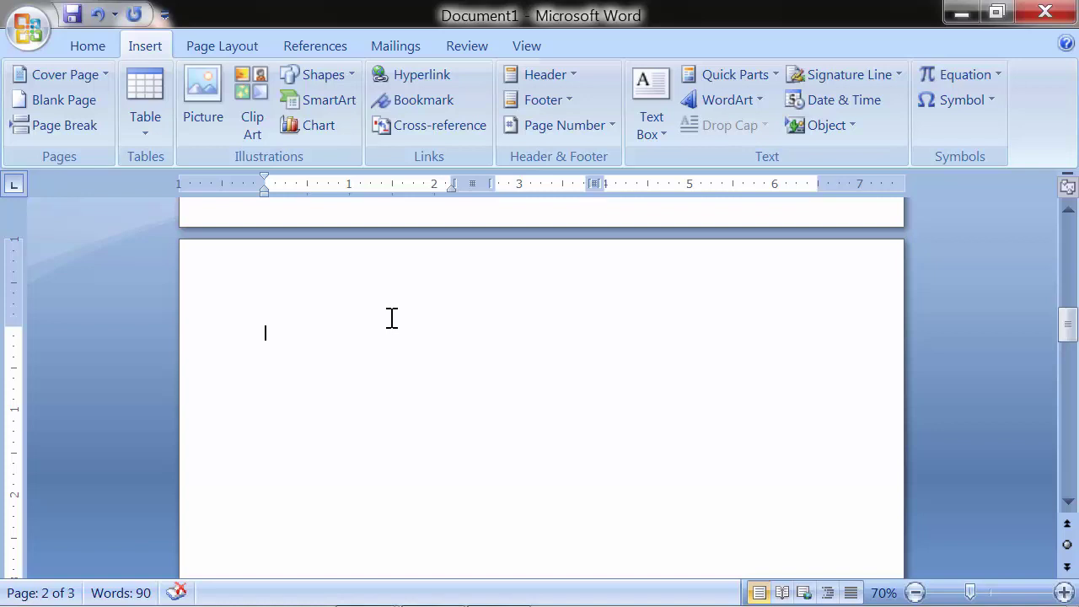
Step: Enter three sample paragraphs on the new page: "H jakfh dshf khdsf d", "Fdsal aflsdkj flkasdj lafsd", "F;f j;d f;ld f;dkf; dkf; kd;lf ds"
{"action": "type", "text": "H jakfh dshf khdsf d"}
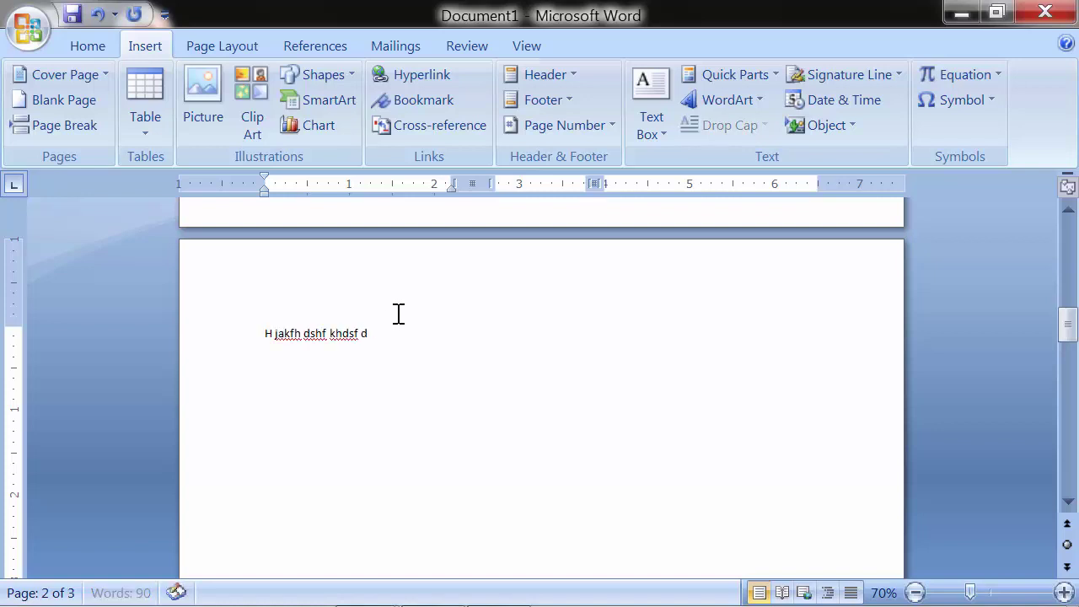
{"action": "key", "text": "Return"}
{"action": "type", "text": "Fdsal aflsdkj flkasdj lafsd"}
{"action": "key", "text": "Return"}
{"action": "type", "text": "F;f j"}
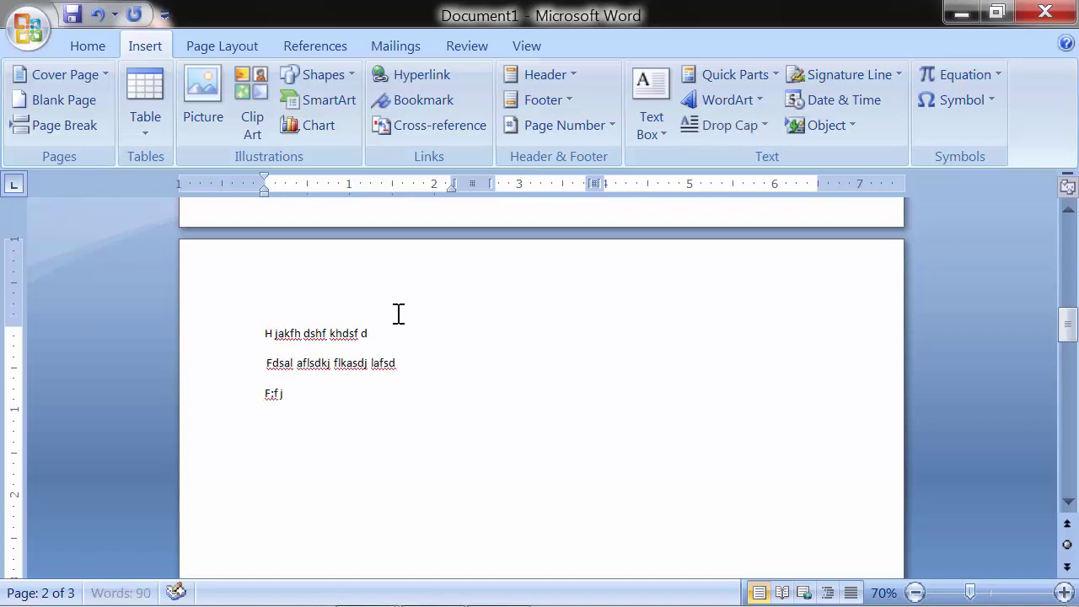
{"action": "type", "text": ";d f;ld f;dkf; dkf; kd;lf ds"}
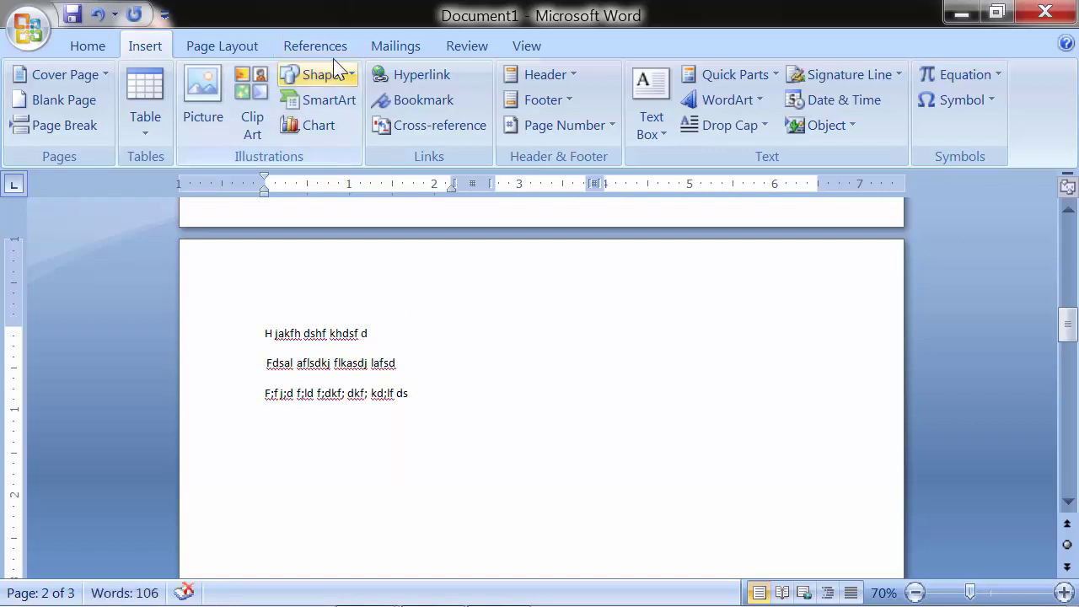
Step: Insert a column break and enter in the second column "lsaj djlksa lsadjf lkdsaj lfjdasl fjdlsjf adsj flkdslkf dslk flds fadf ldf asdf ldsjf lsdfl lkdsf"
{"action": "left_click", "coordinate": [253, 49]}
{"action": "left_click", "coordinate": [304, 75]}
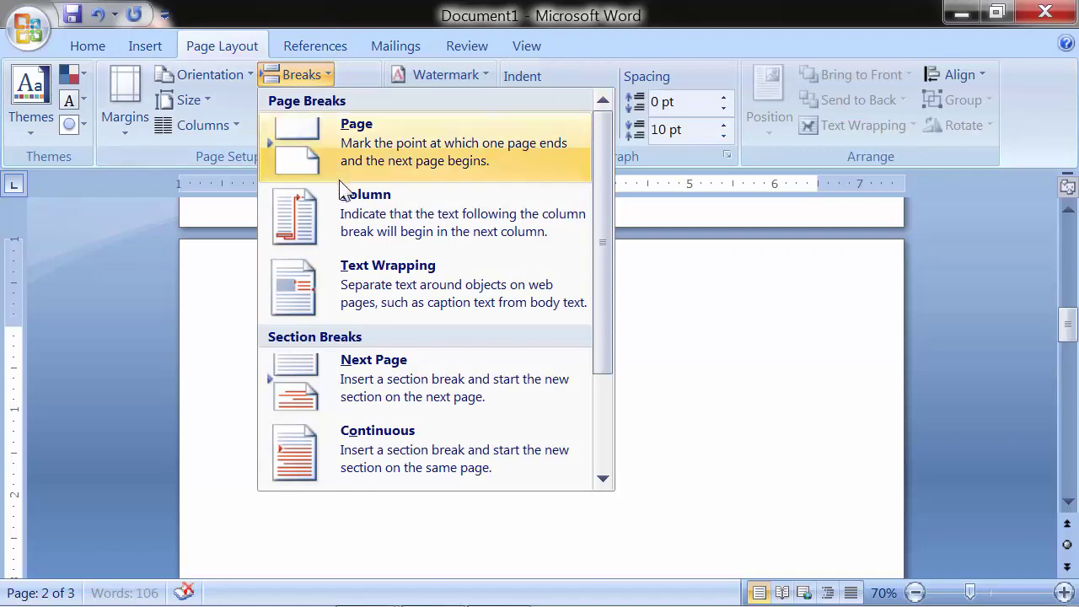
{"action": "left_click", "coordinate": [344, 206]}
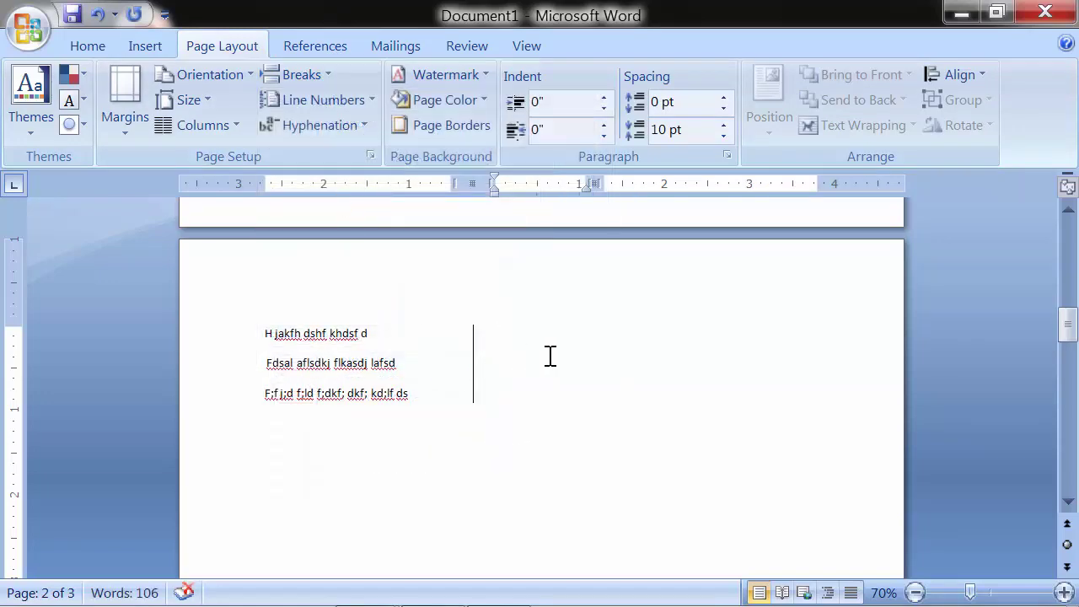
{"action": "type", "text": "lsaj djlksa lsadjf lkdsaj lfj"}
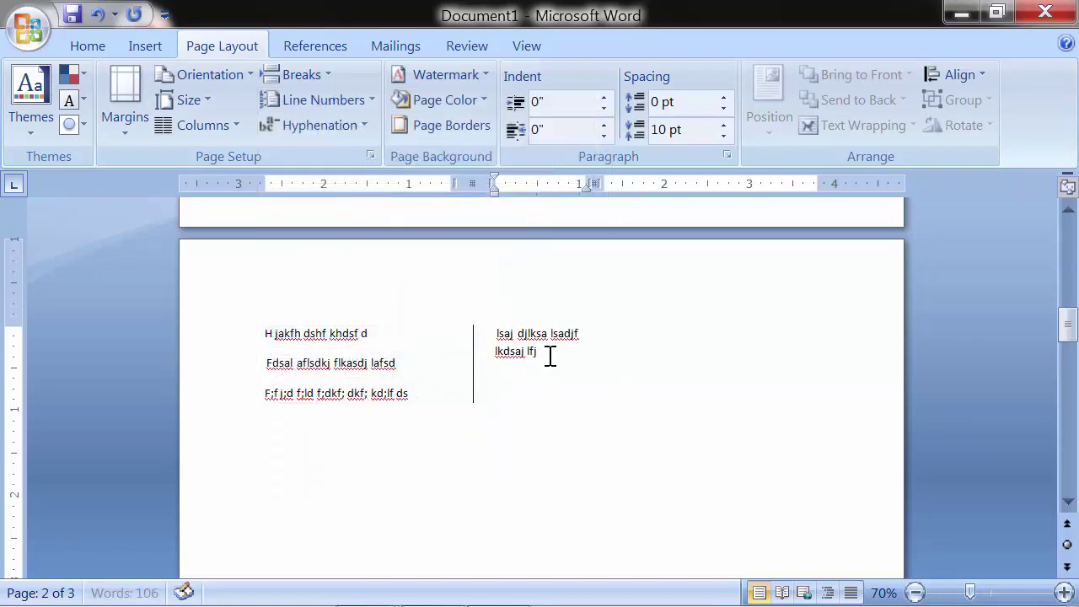
{"action": "type", "text": "dasl fjdlsjf adsj flkdslkf dslk flds fadf ld"}
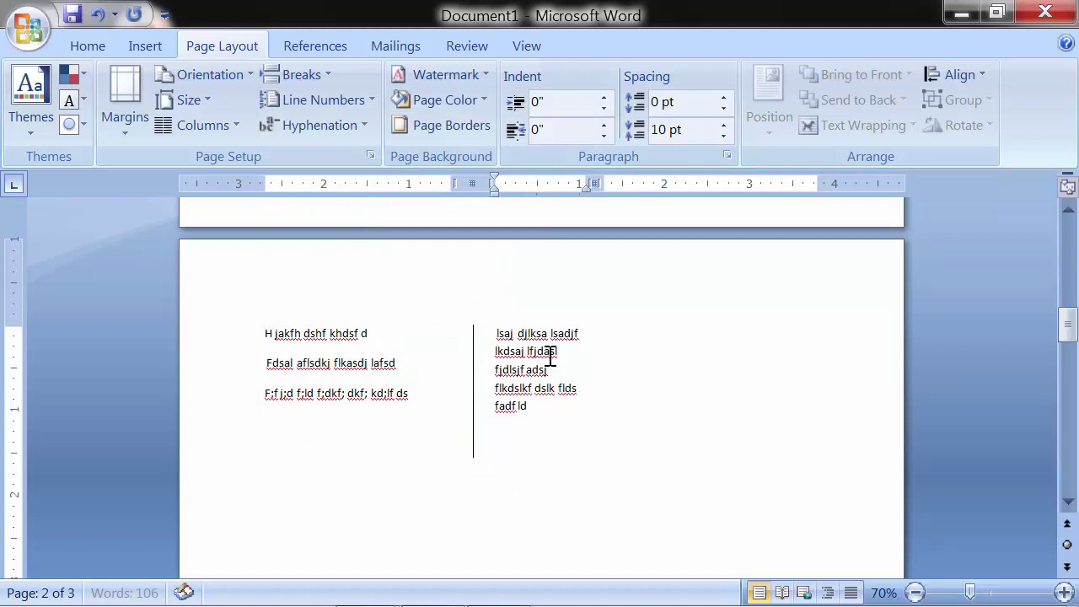
{"action": "type", "text": "f asdf ldsjf lsdfl lkdsf"}
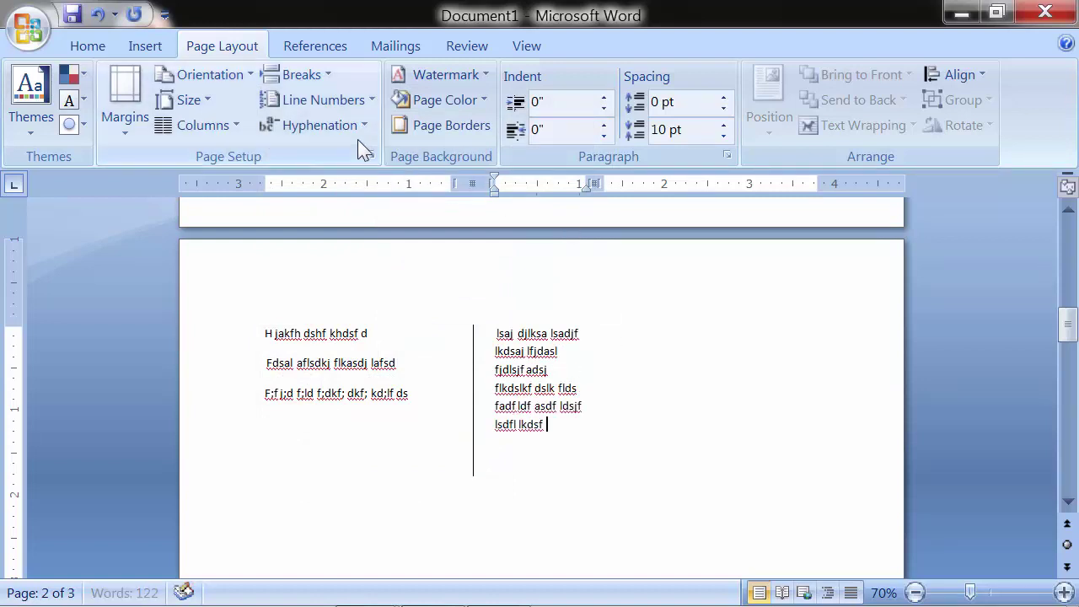
Step: Try a layout of five equal-width columns for the whole document in the column settings, without applying it
{"action": "left_click", "coordinate": [224, 126]}
{"action": "left_click", "coordinate": [244, 409]}
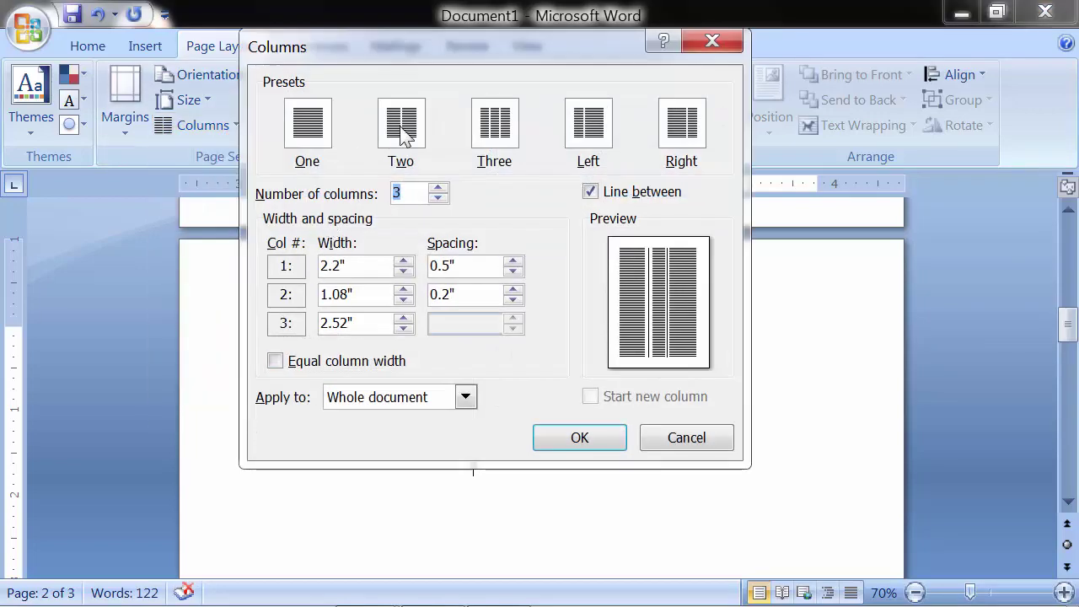
{"action": "left_click", "coordinate": [438, 188]}
{"action": "left_click", "coordinate": [437, 188]}
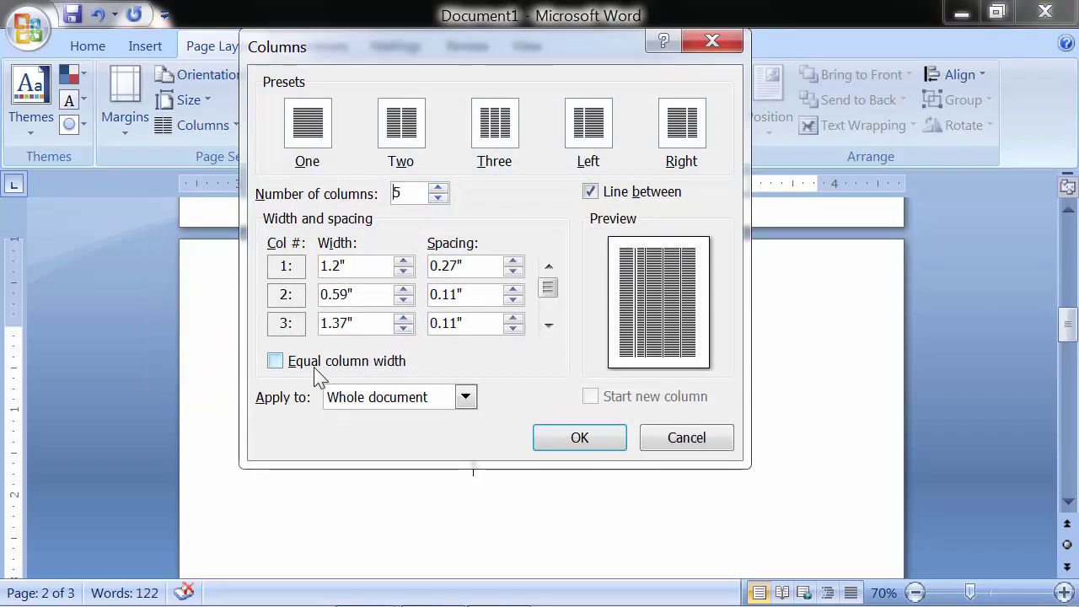
{"action": "left_click", "coordinate": [285, 363]}
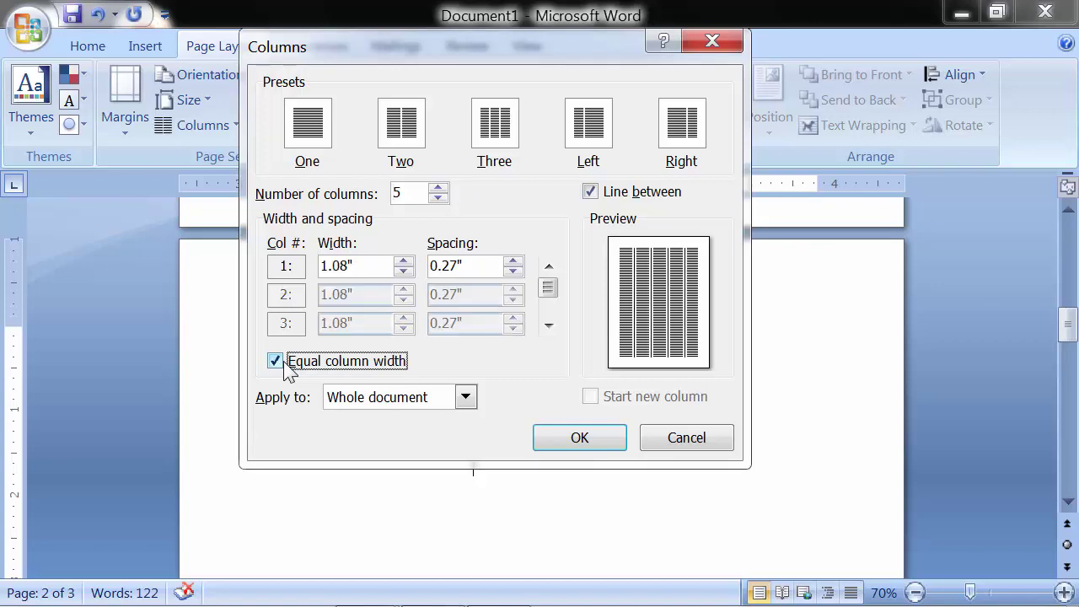
{"action": "left_click", "coordinate": [698, 441]}
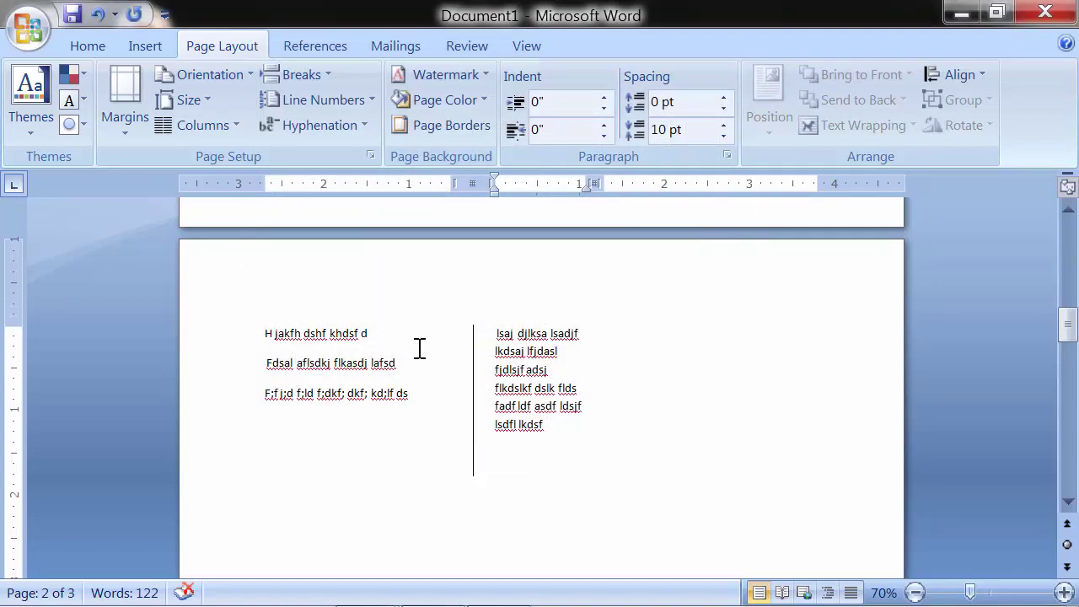